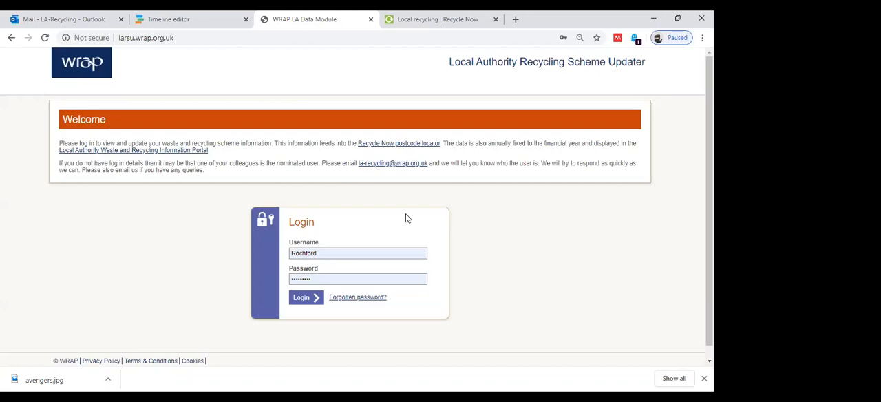
Log in with the prefilled council credentials and look over the authority's profile page.
left_click(300, 299)
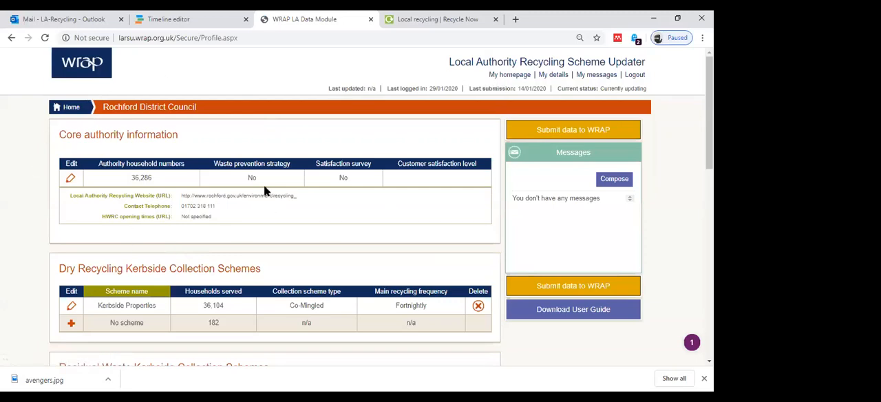
scroll(268, 243, "down", 1)
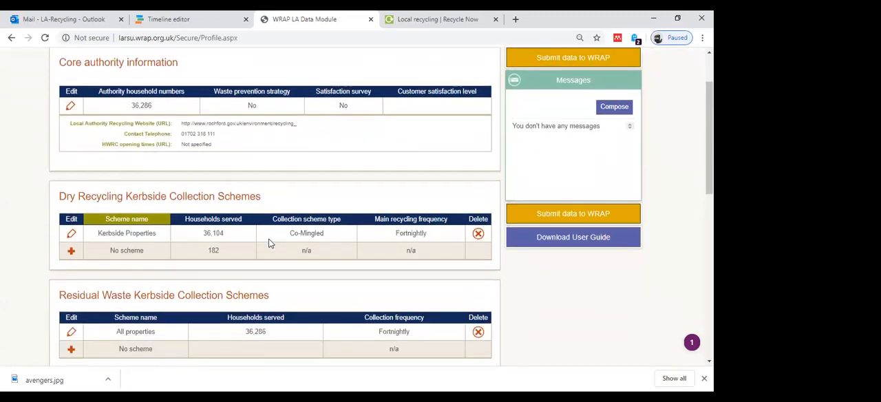
scroll(269, 243, "up", 1)
scroll(404, 200, "up", 1)
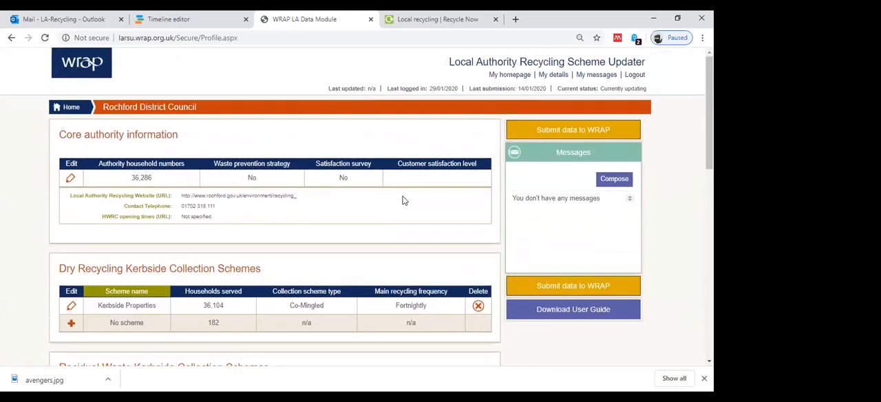
View the account details with the password-change option and the message inbox, and return to the homepage.
left_click(551, 78)
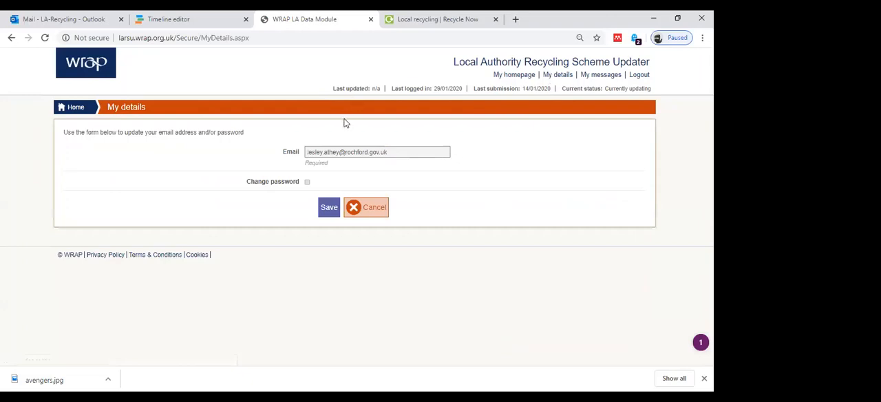
left_click(307, 181)
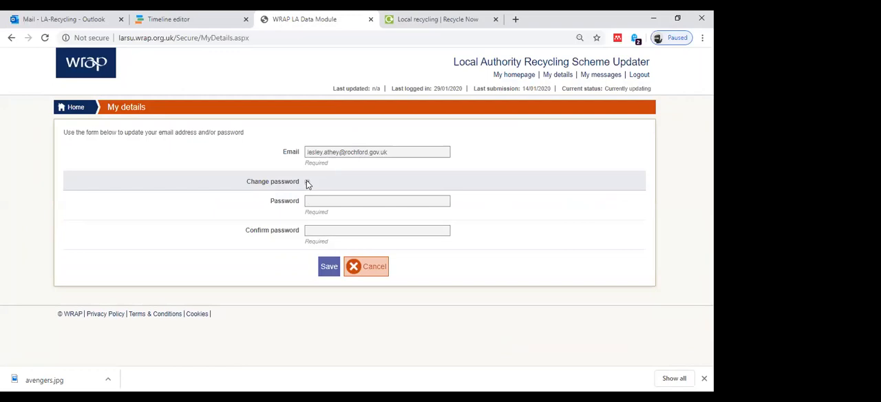
left_click(307, 182)
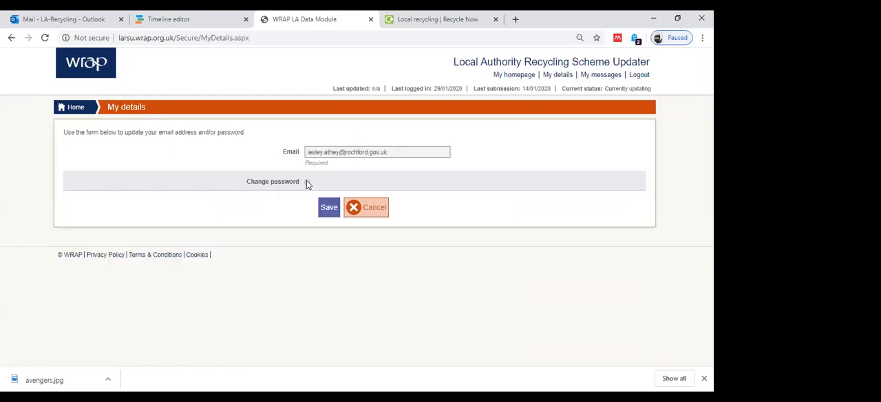
left_click(596, 76)
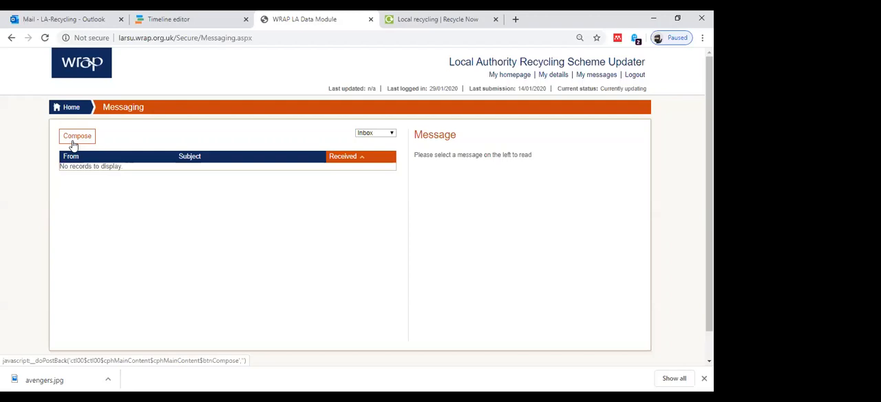
left_click(512, 80)
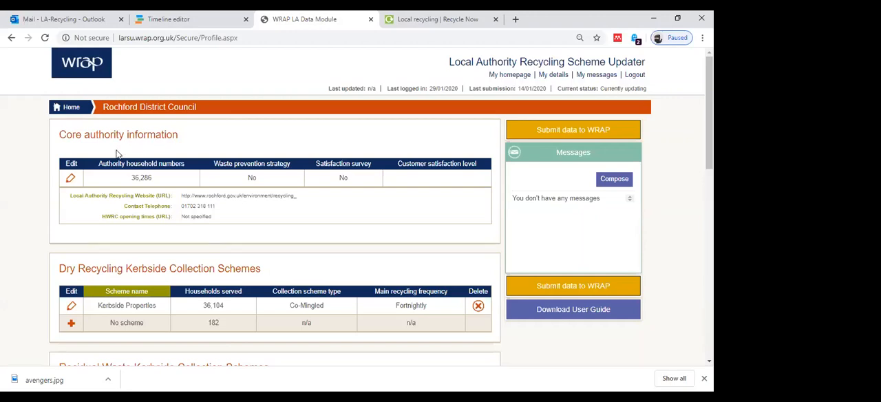
Open the core authority information for editing and check its recycling website link on the Recycle Now local recycling page.
left_click(71, 179)
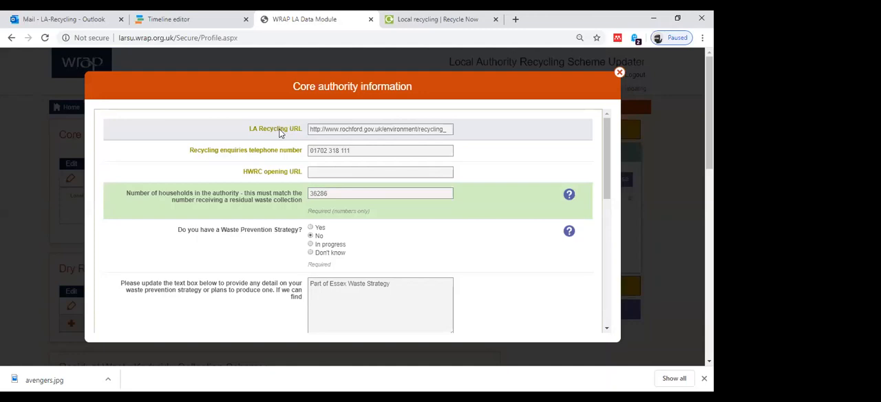
left_click(418, 19)
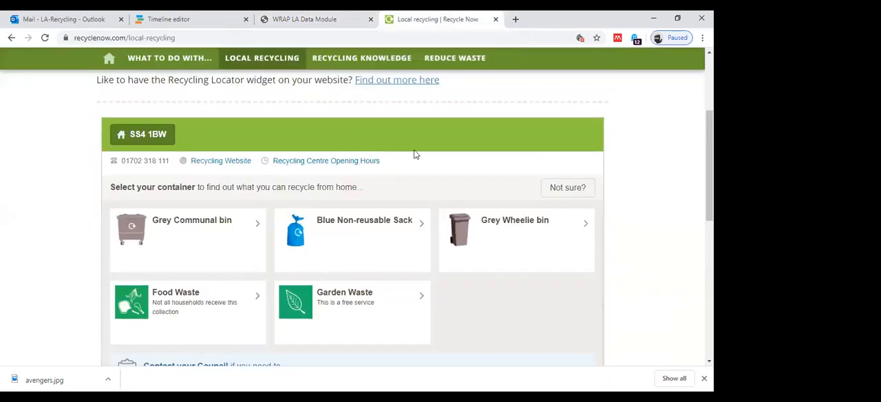
key("ctrl+shift+Tab")
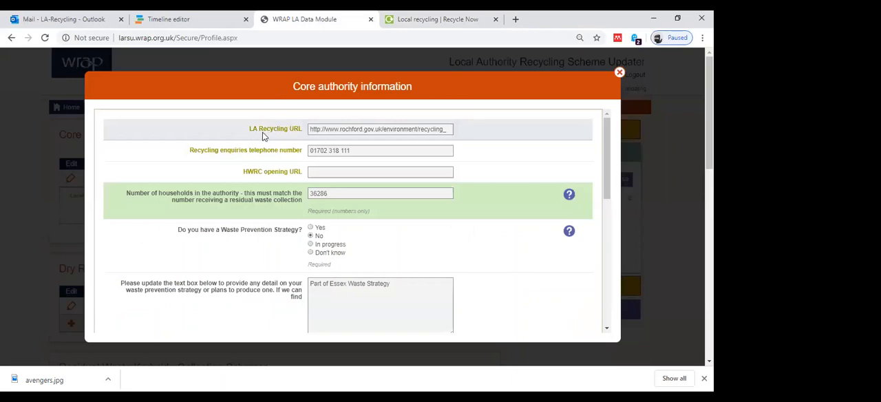
left_click(418, 20)
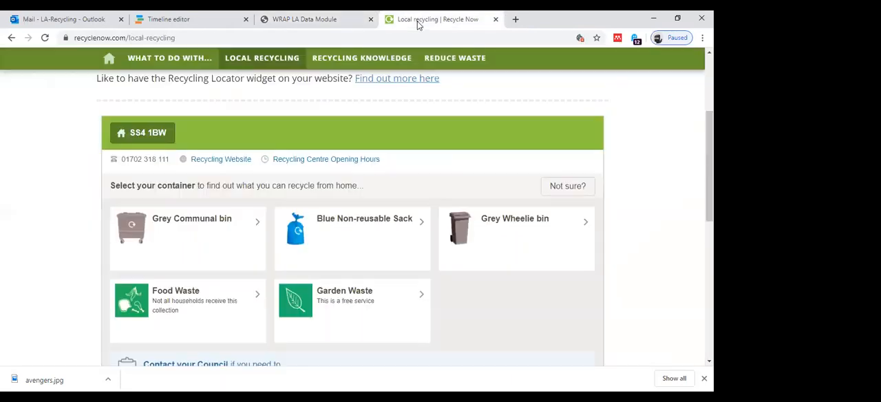
left_click(216, 160)
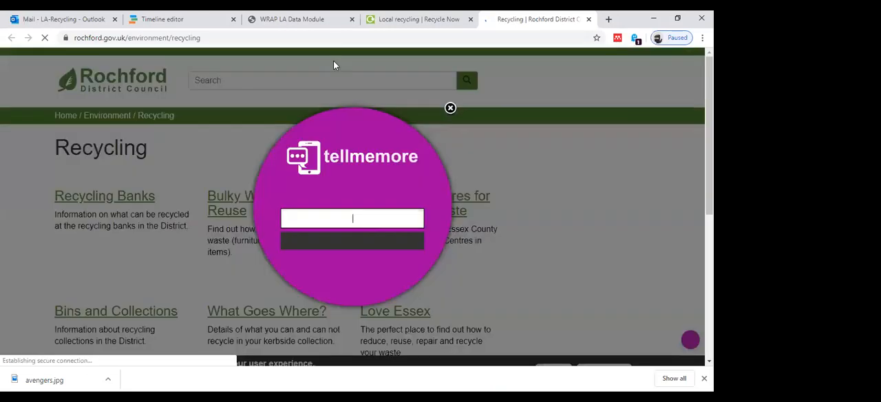
left_click(309, 19)
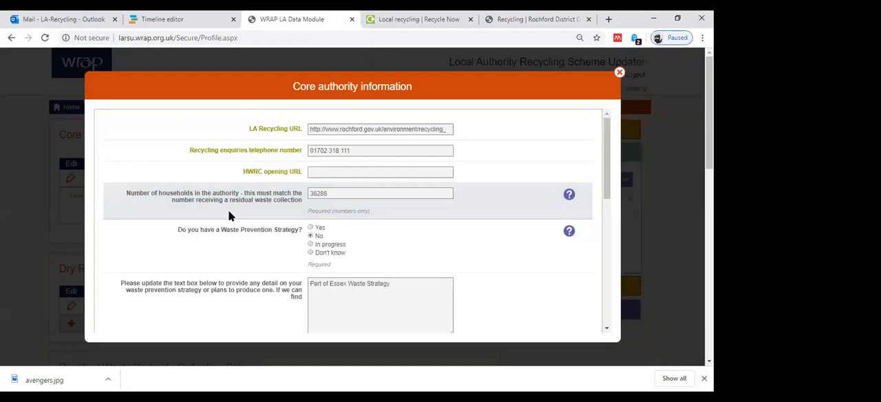
Review the core authority information from household numbers to the customer satisfaction survey questions, and save the form.
scroll(229, 216, "down", 2)
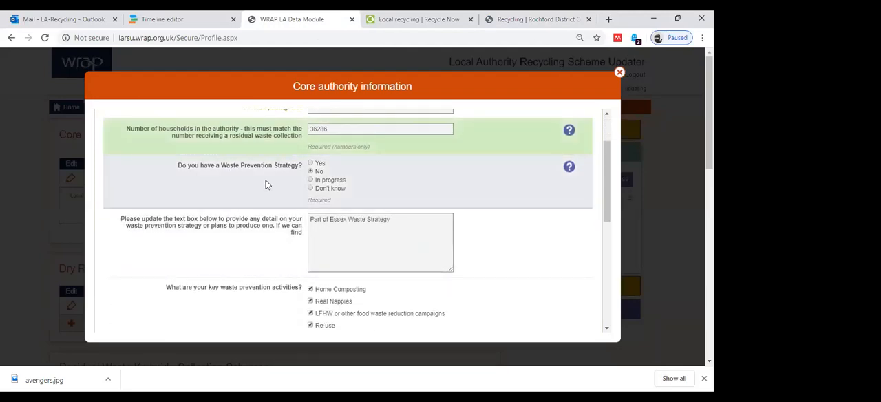
scroll(267, 185, "down", 1)
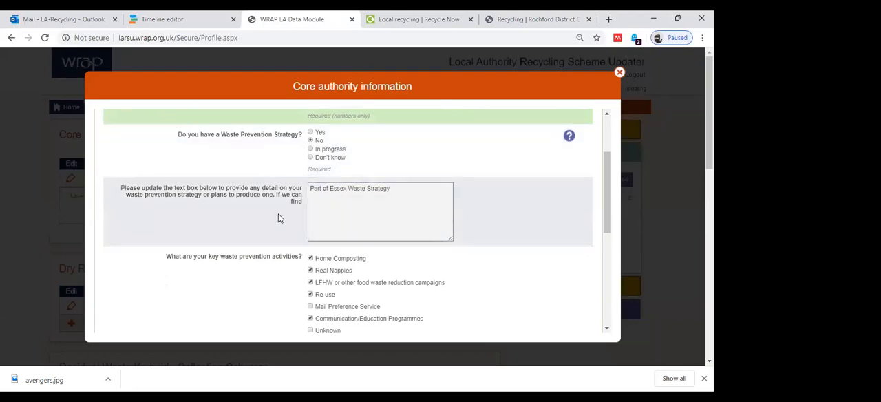
scroll(278, 218, "down", 2)
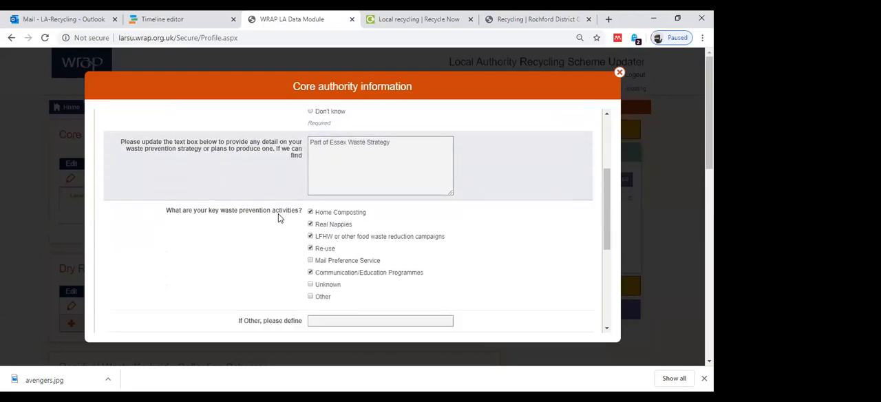
scroll(306, 246, "down", 3)
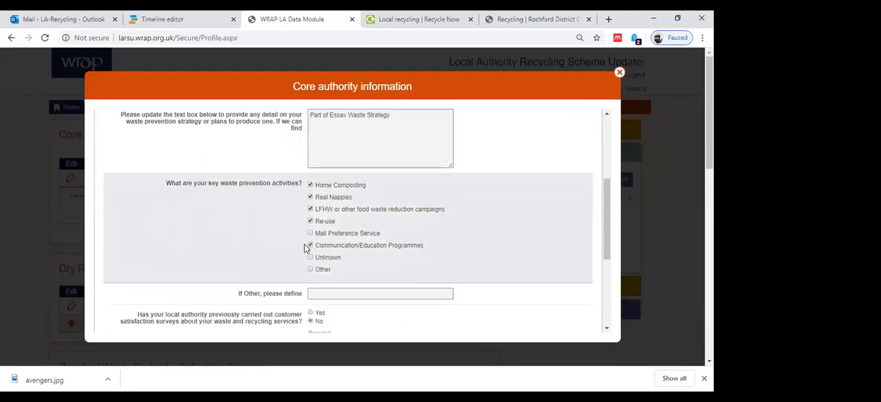
scroll(305, 247, "down", 2)
scroll(306, 248, "down", 2)
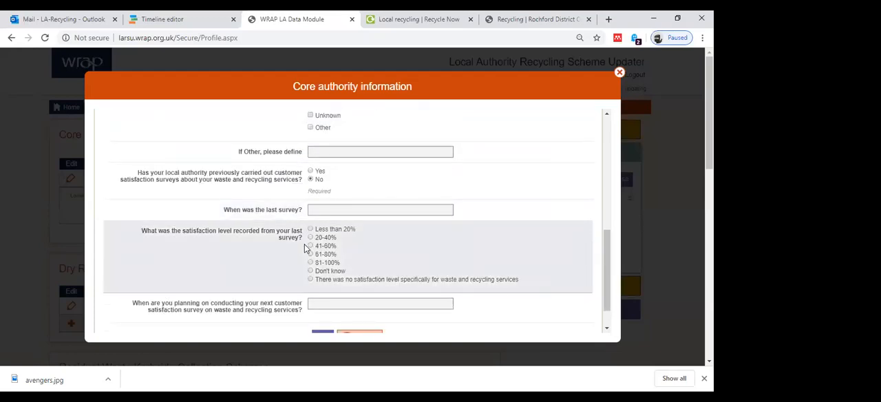
scroll(306, 247, "down", 1)
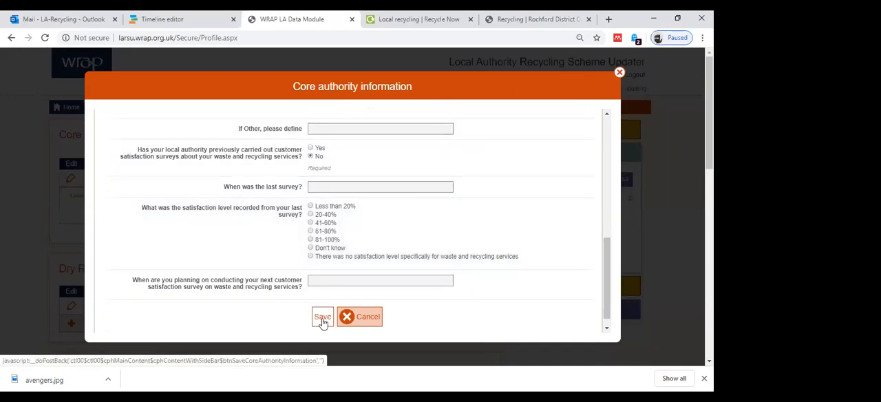
left_click(322, 317)
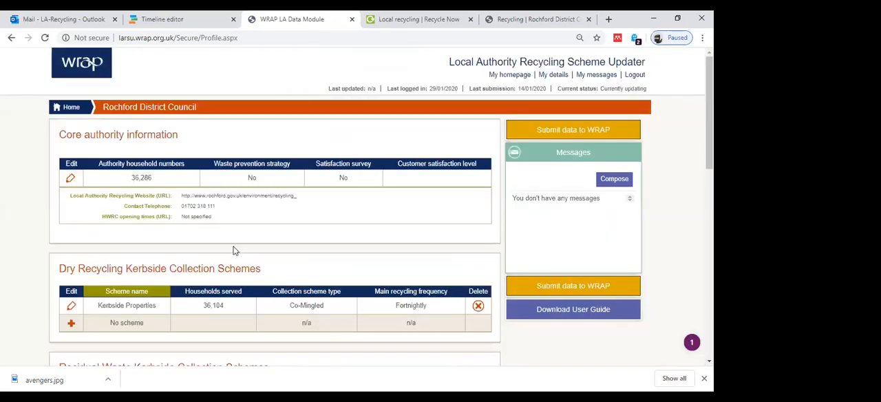
Open the Kerbside Properties dry recycling scheme and its general information for editing.
scroll(233, 250, "down", 3)
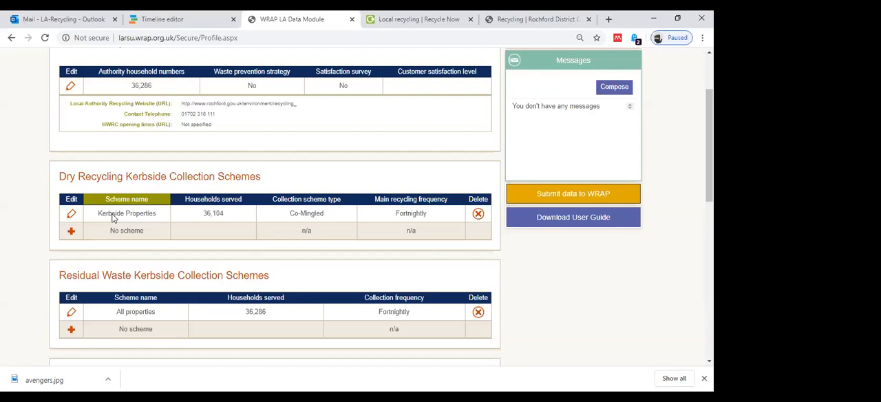
left_click(72, 215)
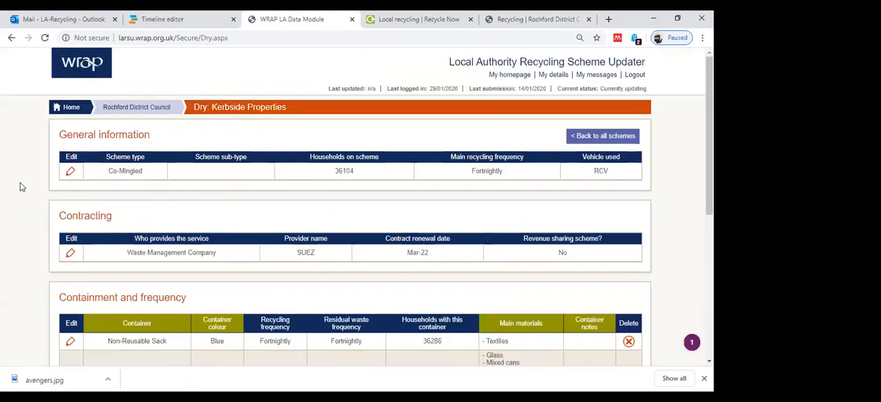
left_click(70, 172)
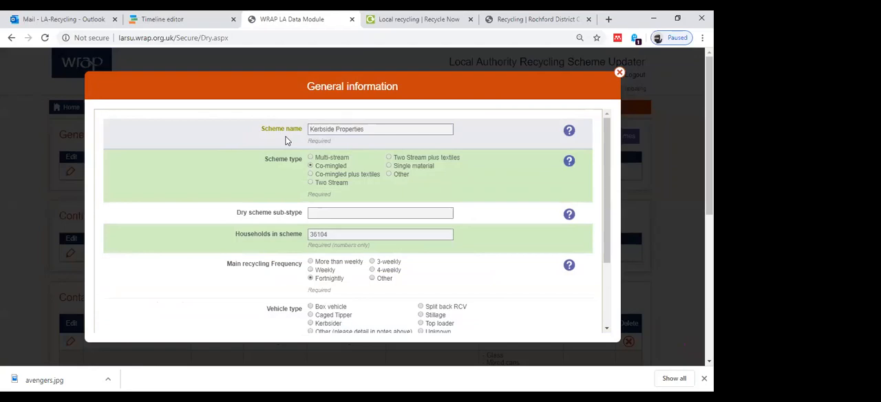
Read the help on the scheme type and examine the dry scheme sub-type field in the general information.
scroll(287, 140, "down", 1)
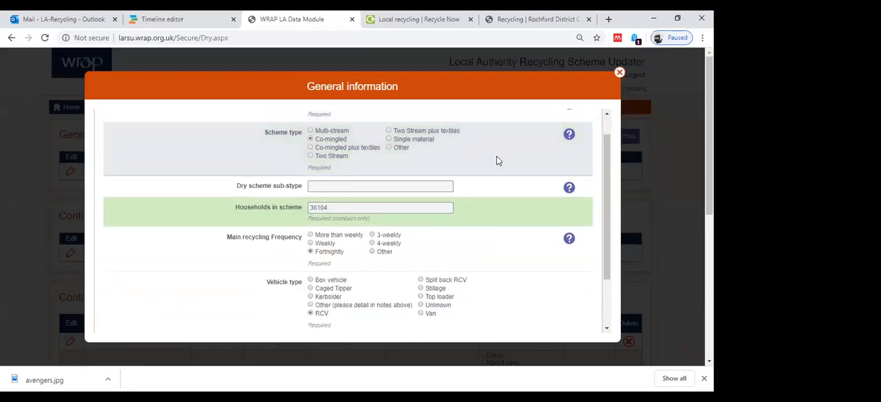
mouse_move(571, 135)
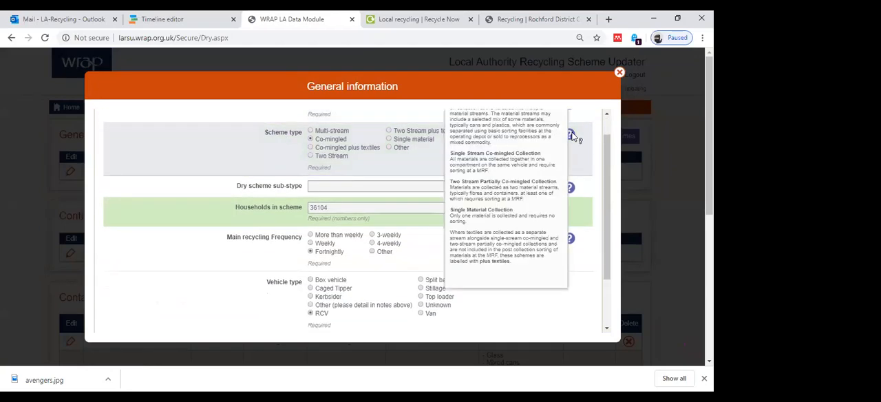
scroll(540, 138, "up", 1)
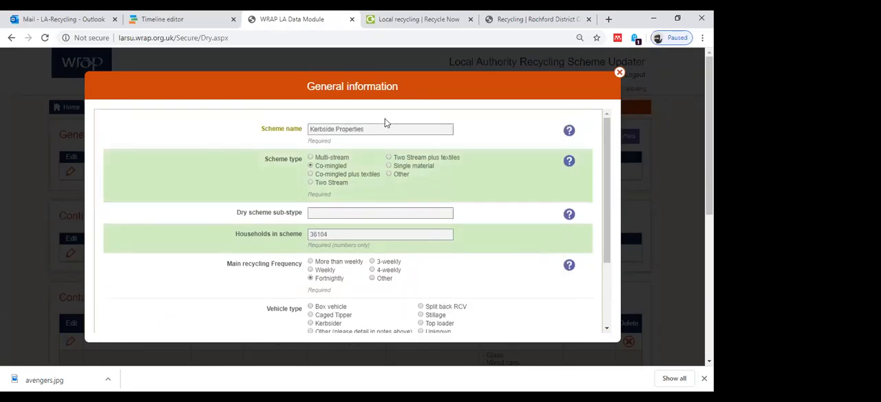
scroll(271, 185, "down", 1)
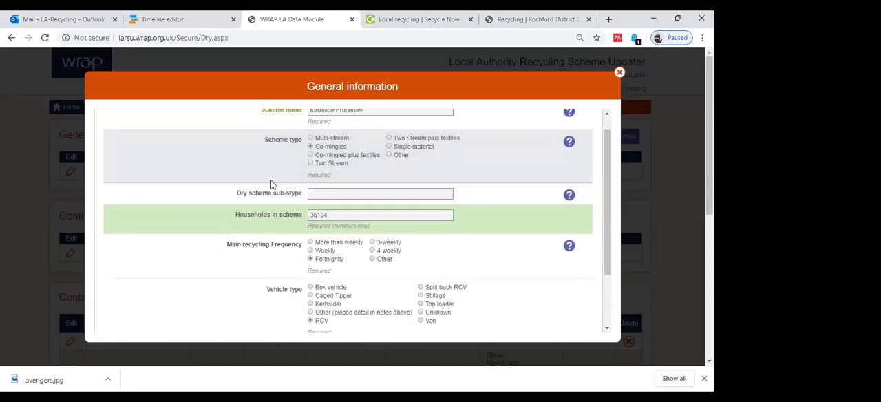
left_click(315, 192)
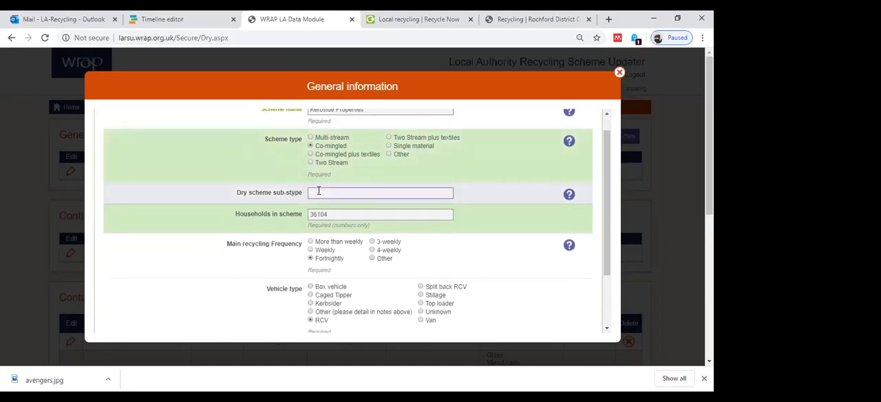
mouse_move(571, 195)
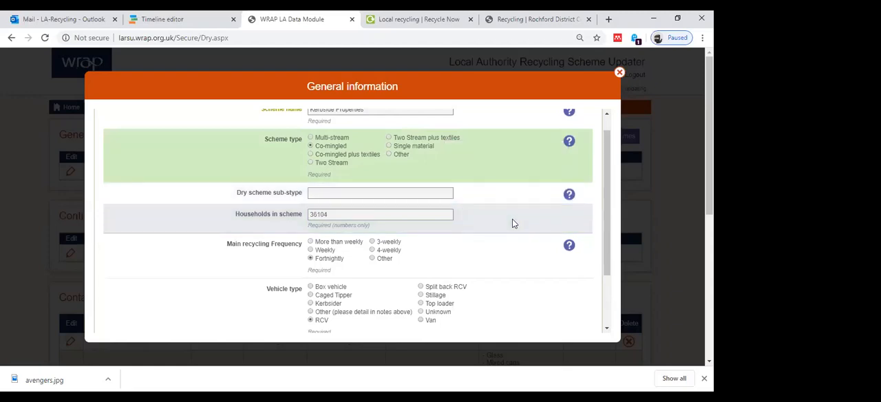
Check the recycling frequency, vehicle type and scheme notes, and save the scheme's general information.
scroll(512, 223, "down", 2)
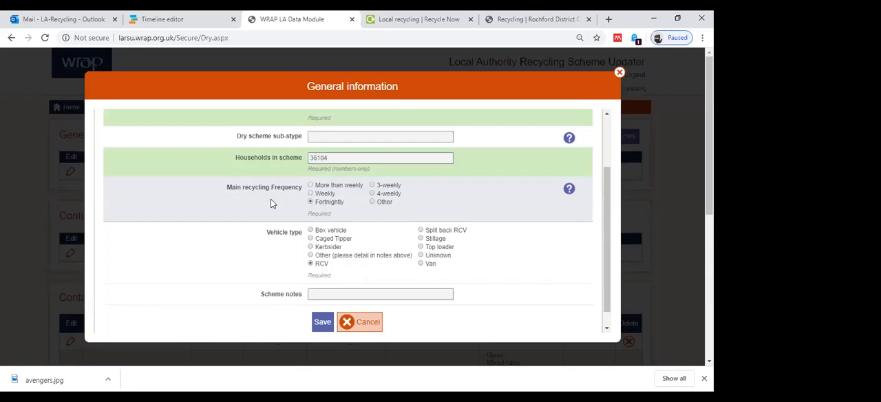
scroll(270, 203, "down", 1)
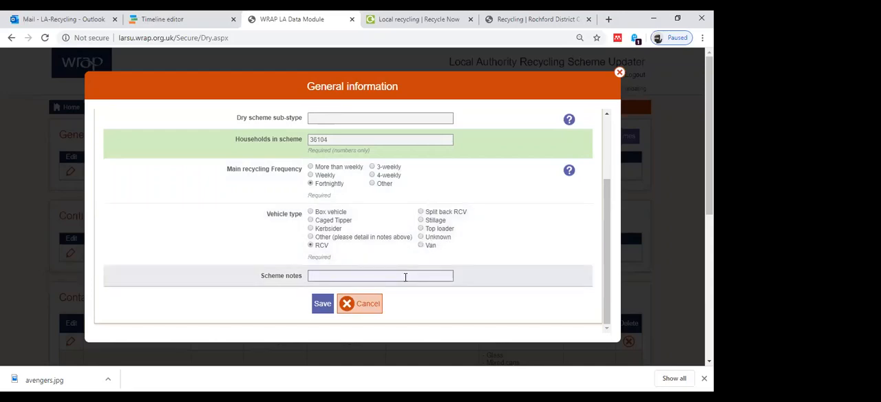
left_click(322, 305)
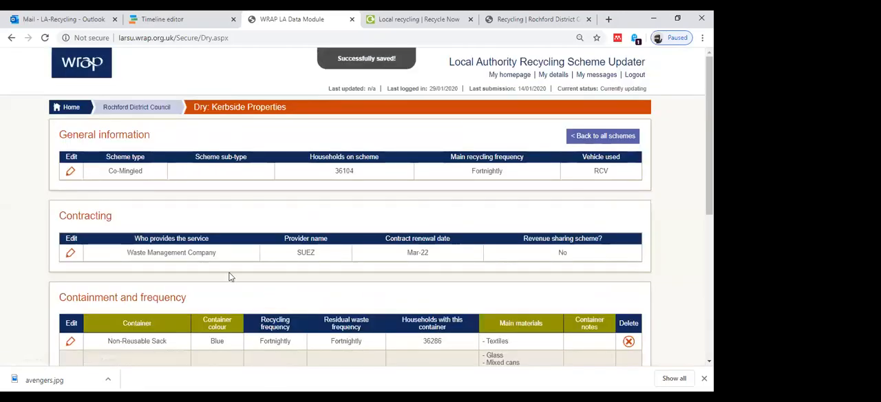
Open the scheme's contracting details, check the provider, renewal date and revenue sharing answers, and save them.
scroll(231, 277, "down", 1)
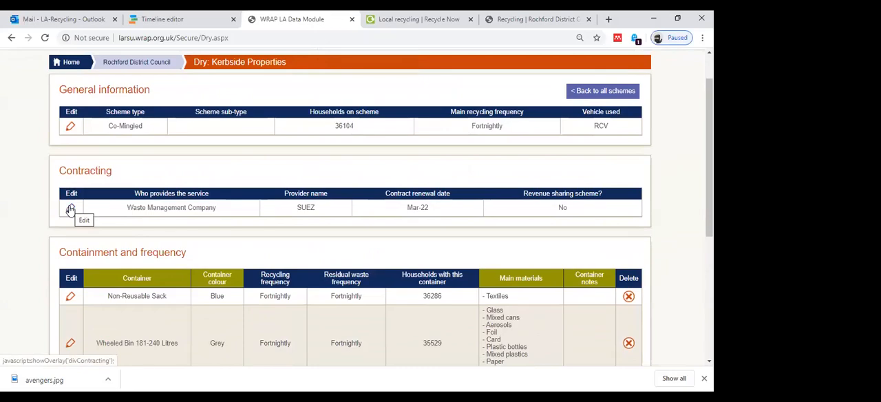
left_click(70, 209)
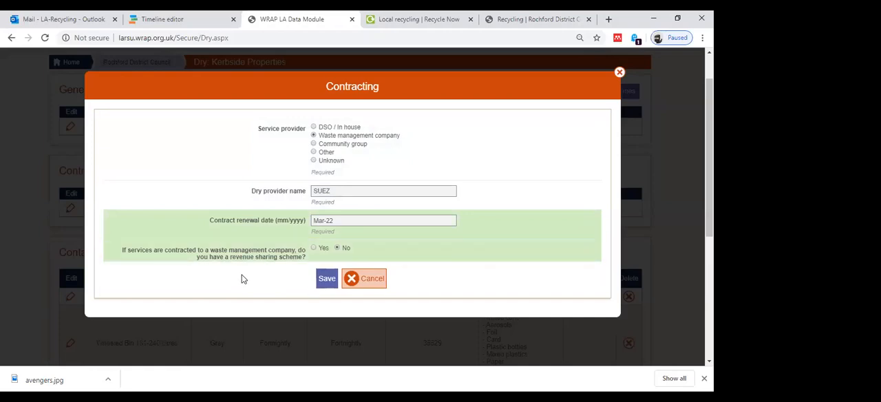
left_click(321, 279)
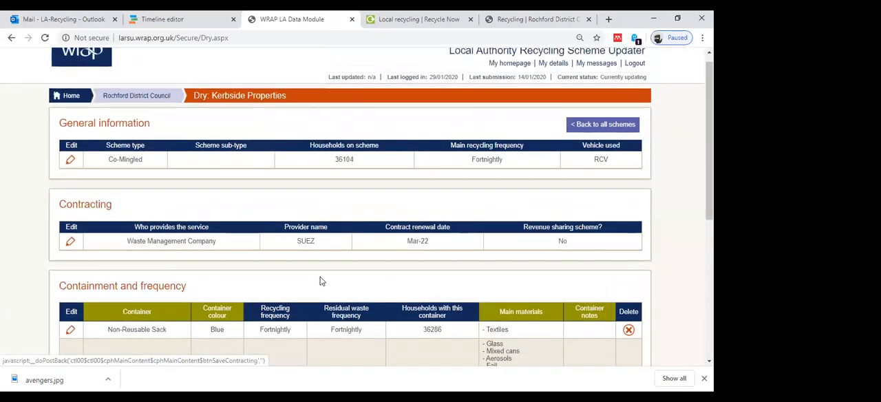
Open the grey 181-240 litre wheeled bin container and review its type, colour, collection frequencies, households on container and glass sorting.
scroll(320, 280, "down", 3)
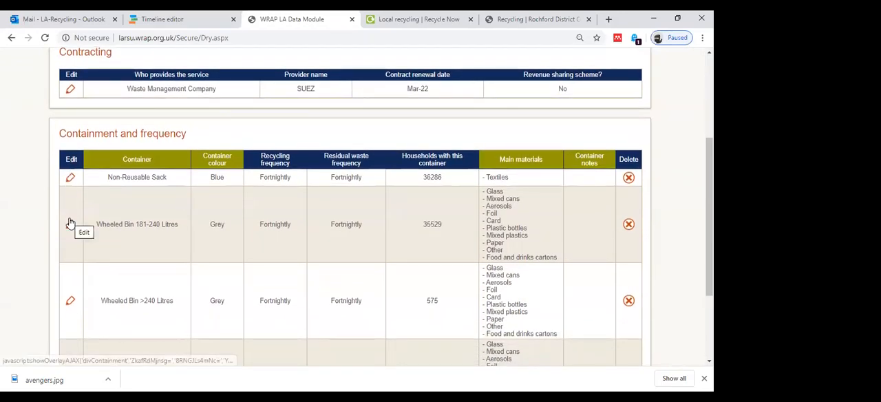
left_click(69, 222)
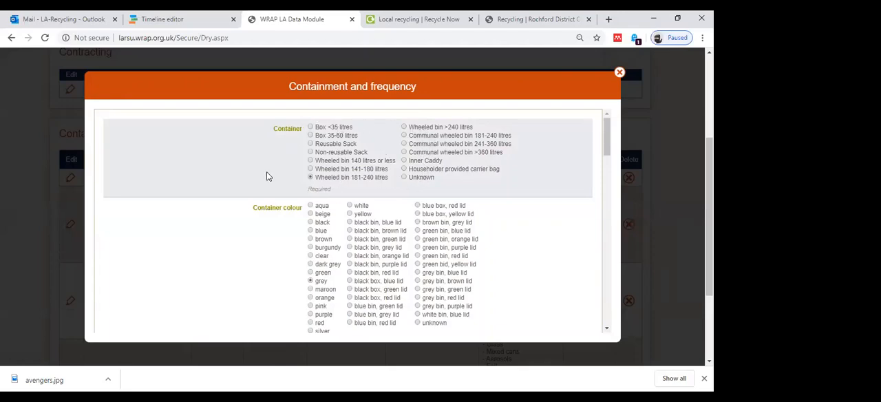
scroll(267, 173, "down", 2)
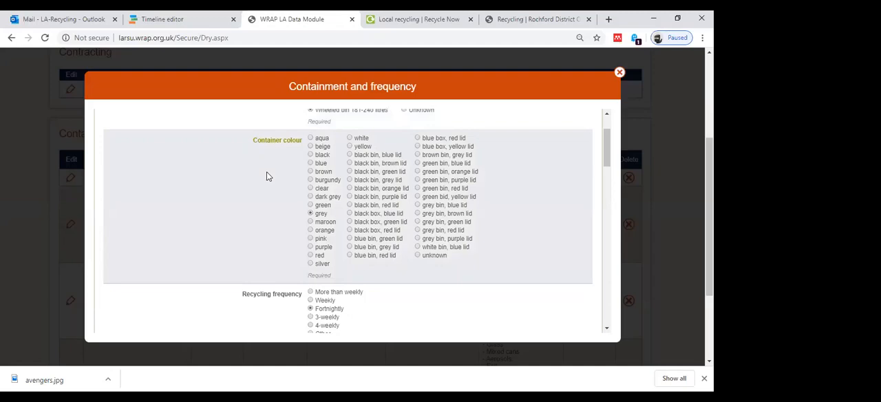
scroll(266, 176, "down", 1)
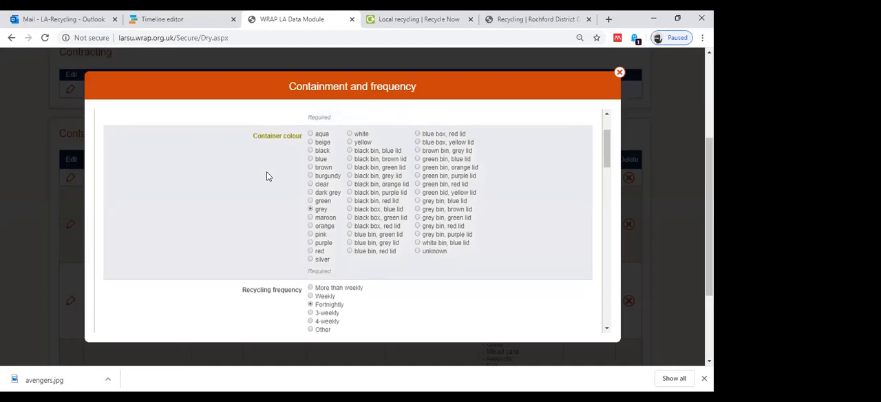
scroll(266, 176, "down", 1)
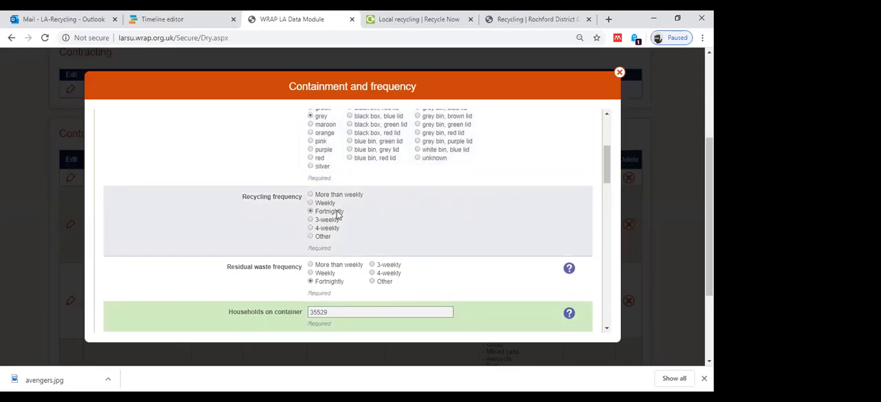
scroll(337, 215, "down", 1)
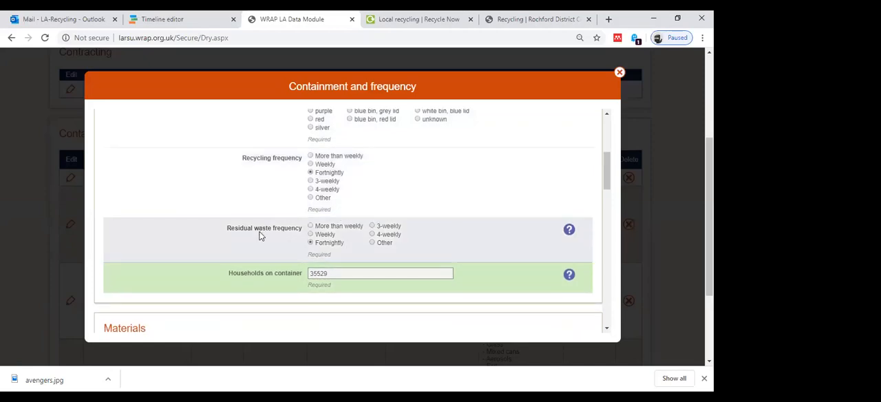
scroll(259, 235, "down", 2)
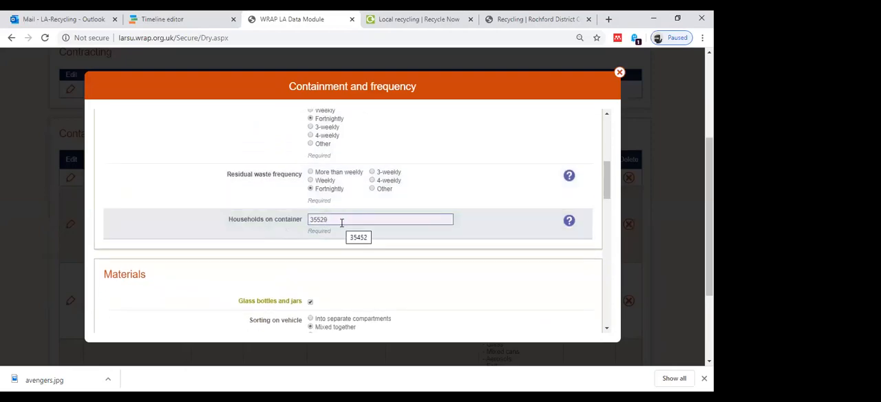
scroll(341, 222, "down", 1)
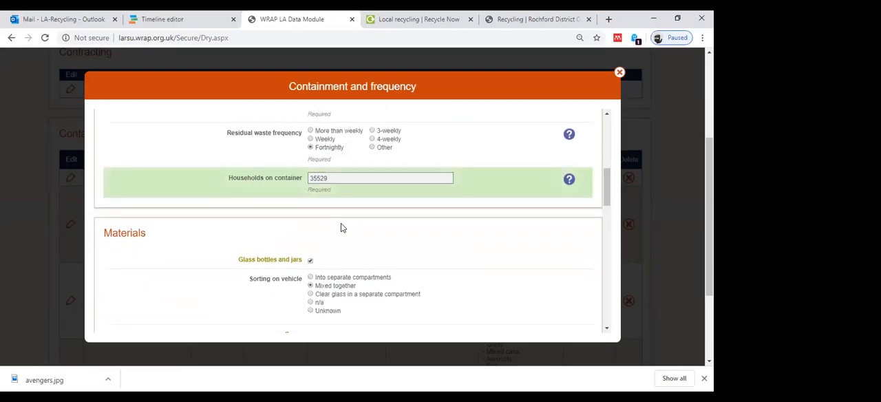
scroll(341, 224, "down", 1)
scroll(341, 223, "down", 1)
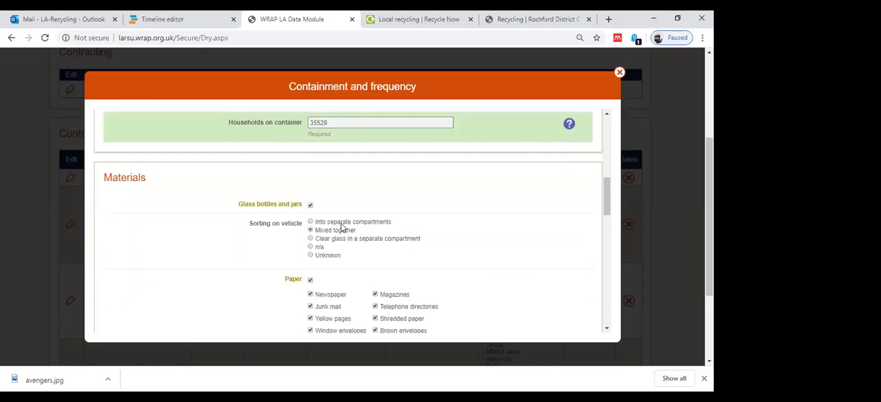
scroll(341, 225, "down", 2)
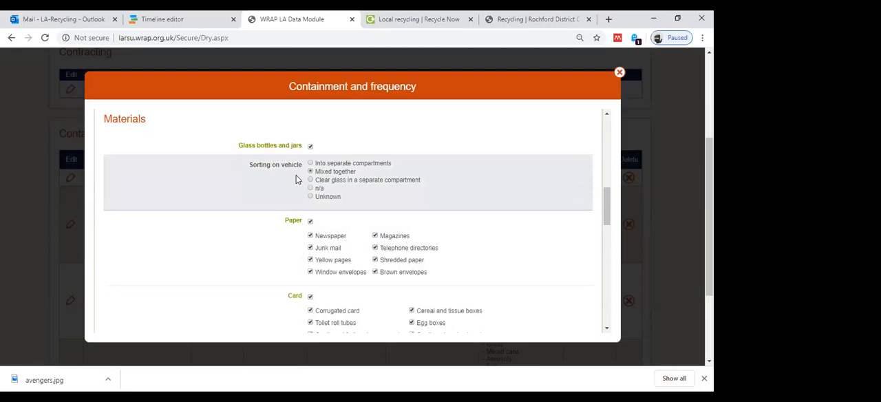
scroll(295, 178, "down", 2)
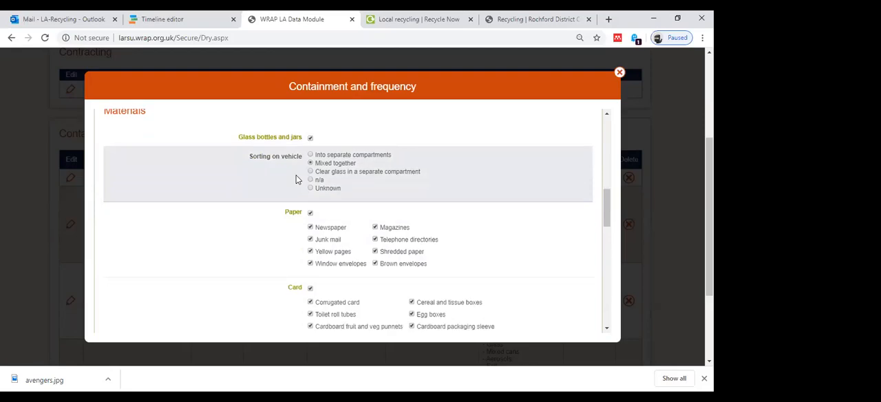
scroll(296, 178, "down", 1)
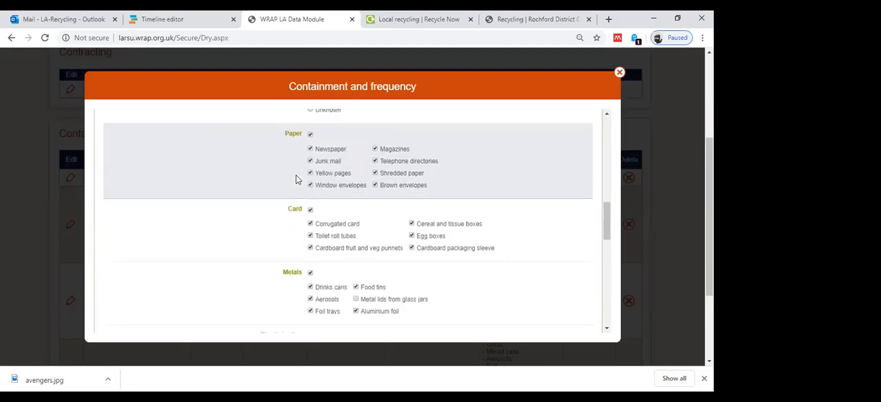
Clear the Paper material for the container, and reselect it with all its paper types.
left_click(309, 135)
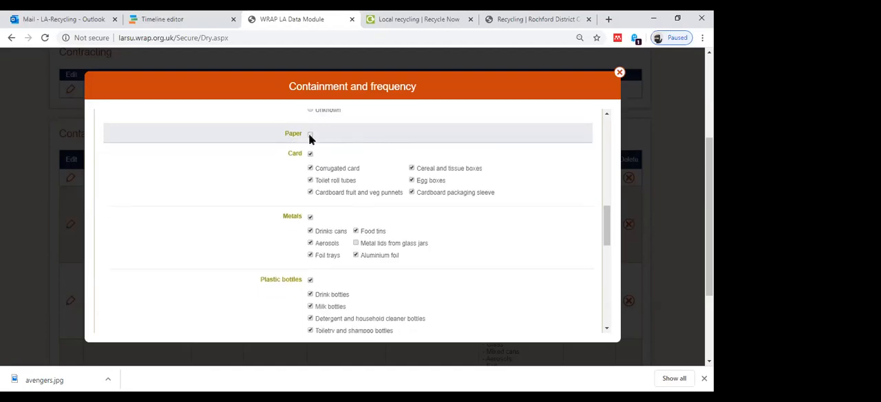
left_click(309, 134)
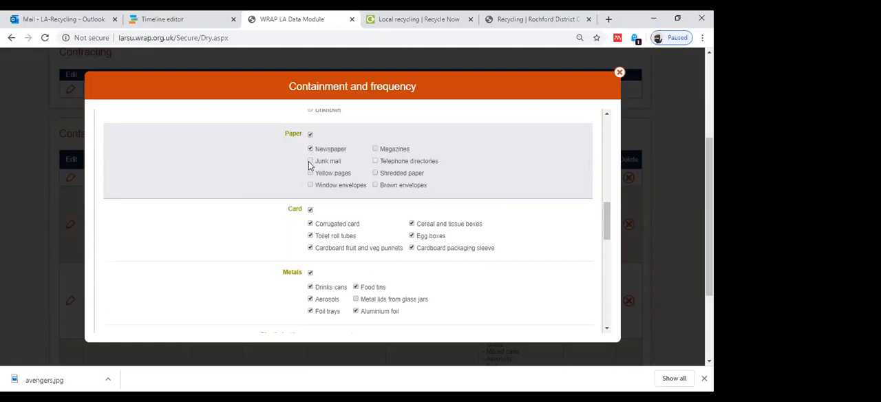
left_click(309, 162)
left_click(309, 186)
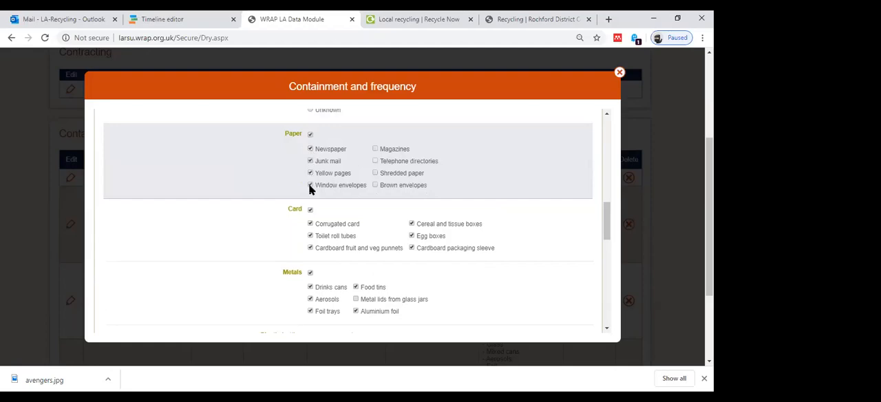
left_click(374, 172)
left_click(376, 150)
Check the selected card, metals, plastic bottles and mixed rigid plastics items for the container.
scroll(341, 167, "down", 2)
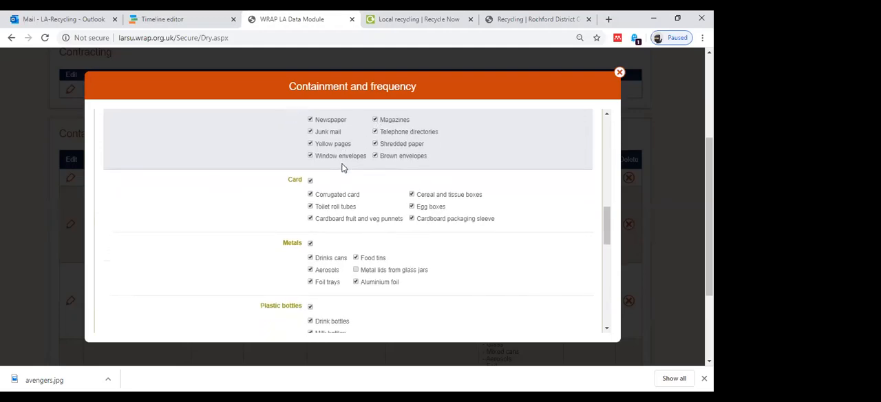
scroll(342, 167, "down", 2)
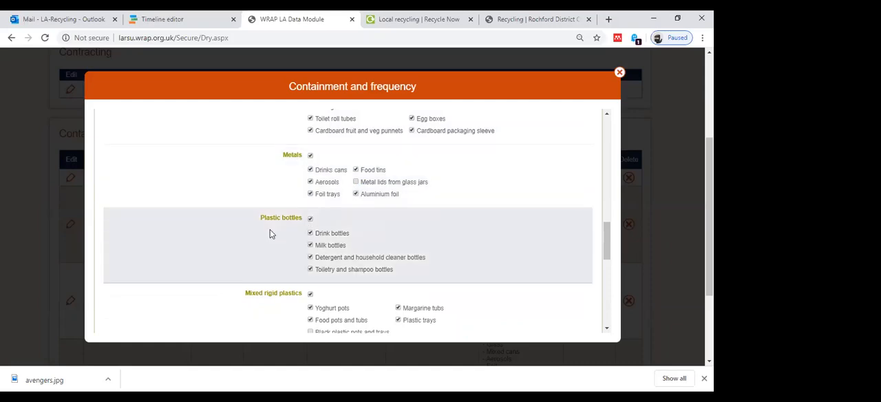
scroll(269, 231, "down", 1)
scroll(270, 234, "down", 2)
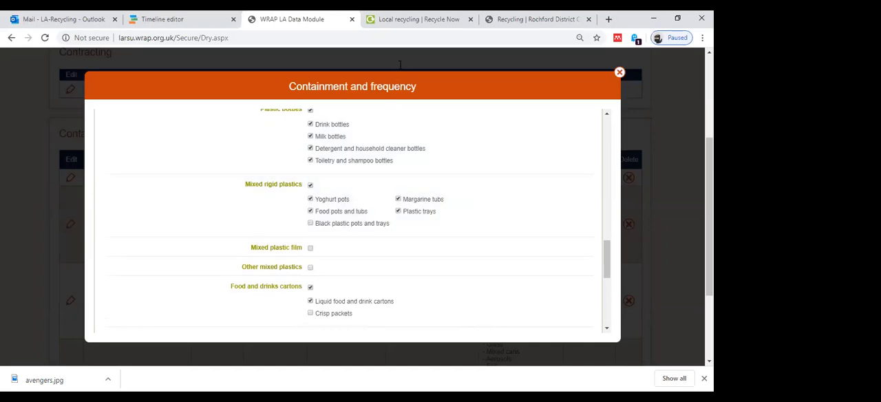
Switch to Recycle Now, view the plastic packaging accepted in Rochford's Grey Wheelie bin, and return to the WRAP container form.
left_click(406, 20)
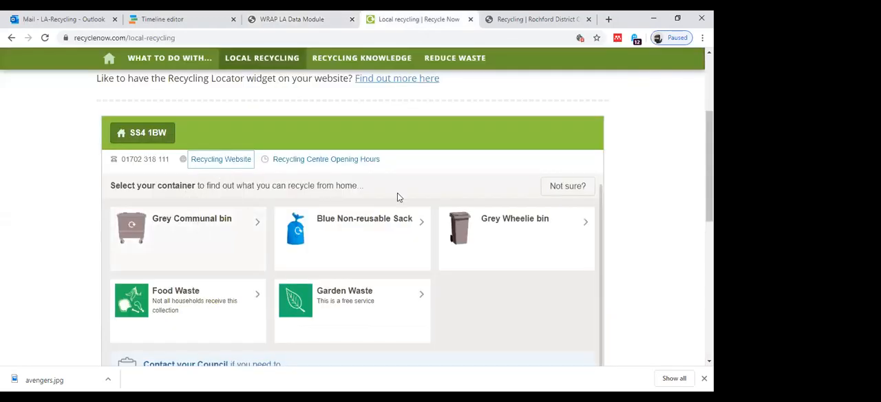
left_click(474, 230)
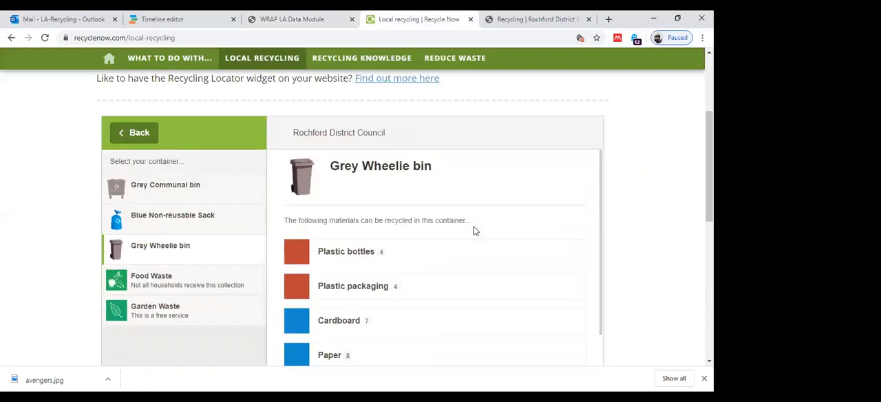
scroll(473, 230, "down", 1)
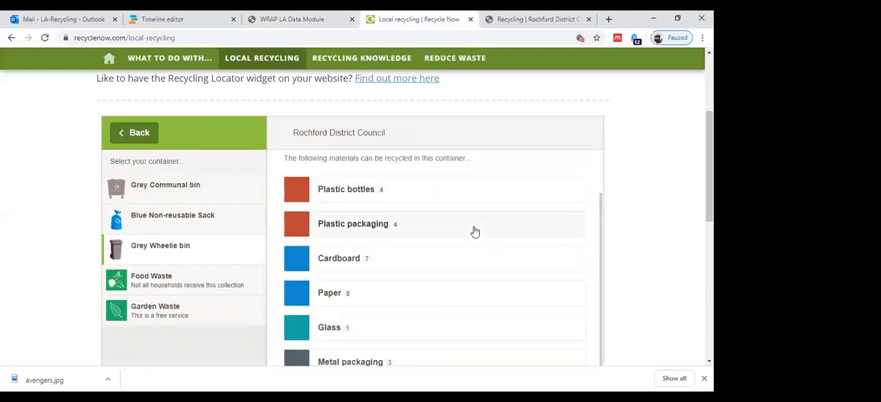
left_click(363, 219)
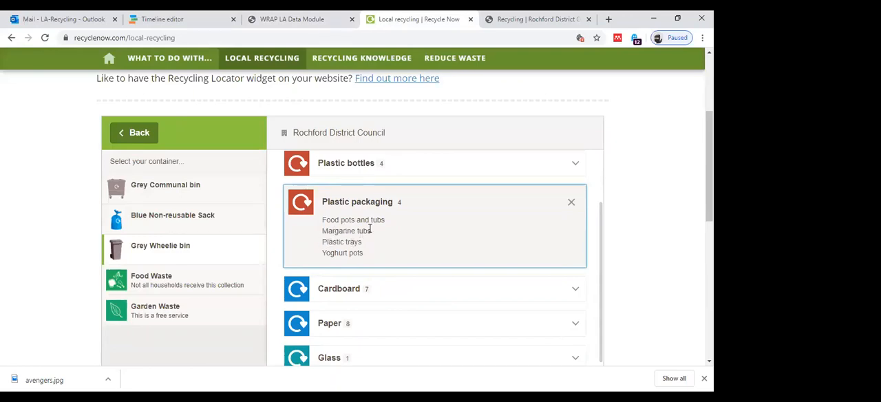
left_click(303, 20)
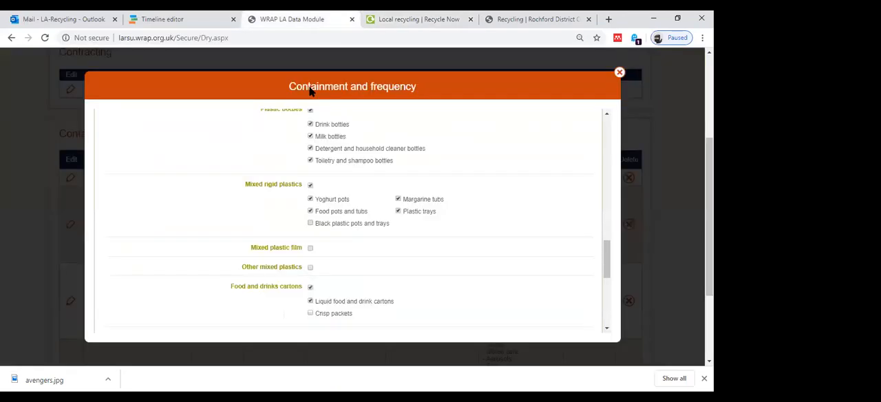
Review the food and drinks cartons, textiles, other materials and household container notes, and close the container form without saving.
scroll(337, 216, "down", 3)
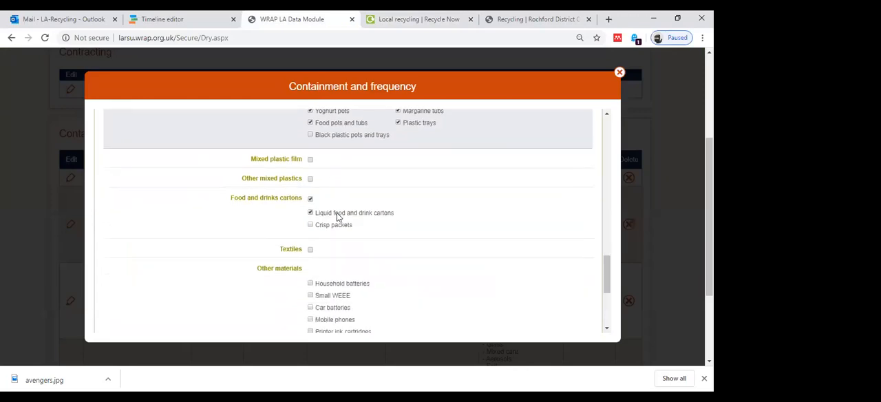
scroll(337, 217, "down", 1)
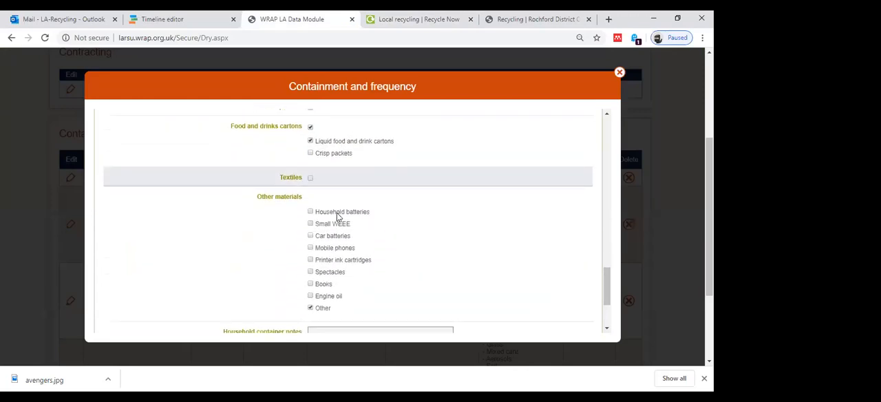
scroll(337, 213, "down", 1)
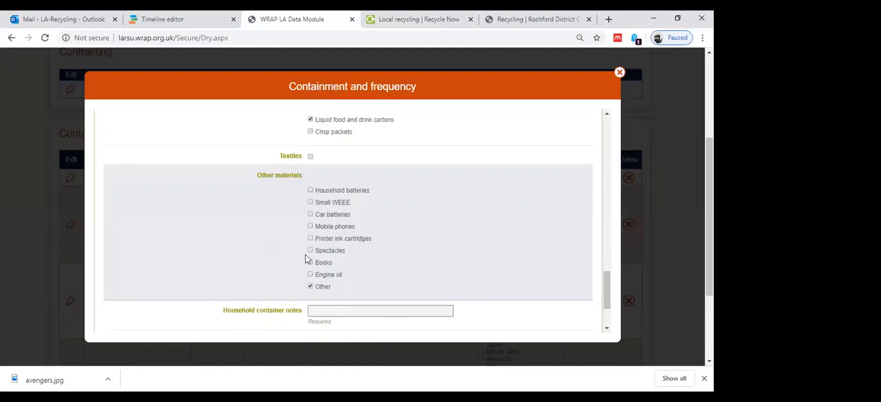
scroll(324, 252, "down", 1)
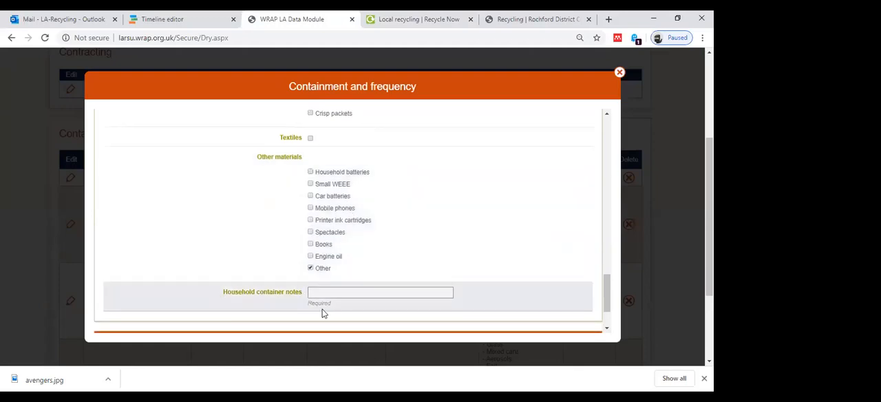
scroll(331, 296, "down", 1)
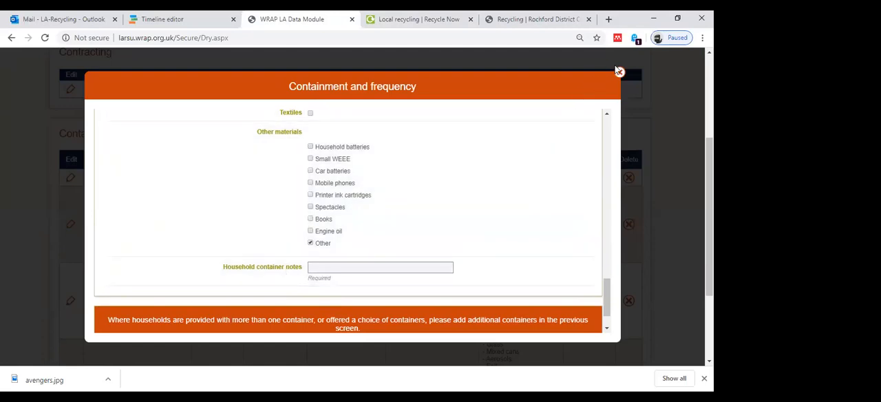
left_click(619, 75)
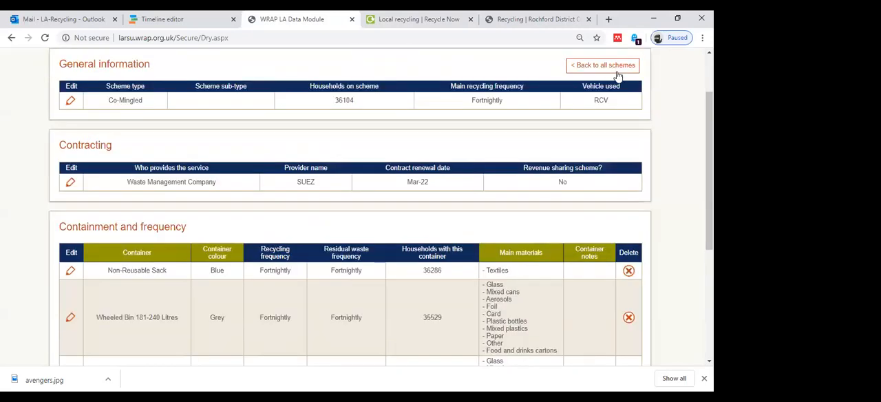
Compare the households with each container in the containment and frequency table against the households on the scheme.
scroll(249, 217, "down", 2)
scroll(249, 216, "down", 1)
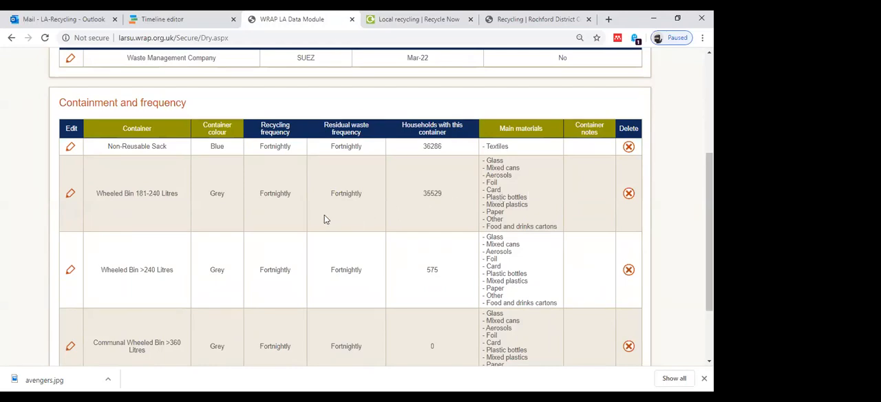
scroll(326, 219, "up", 1)
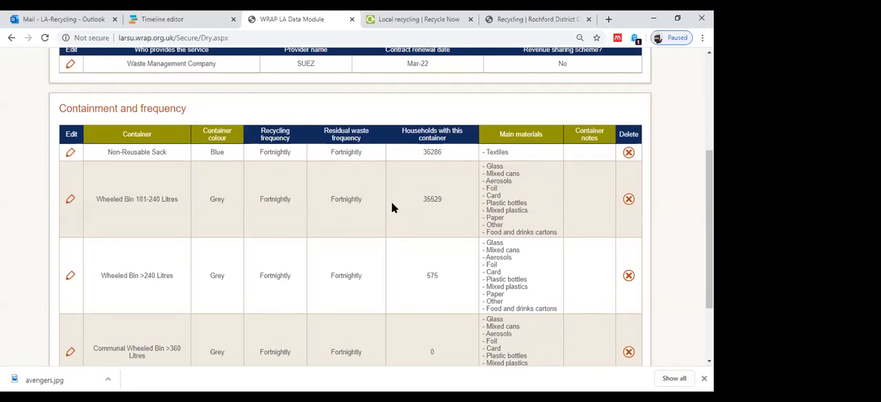
scroll(391, 203, "down", 2)
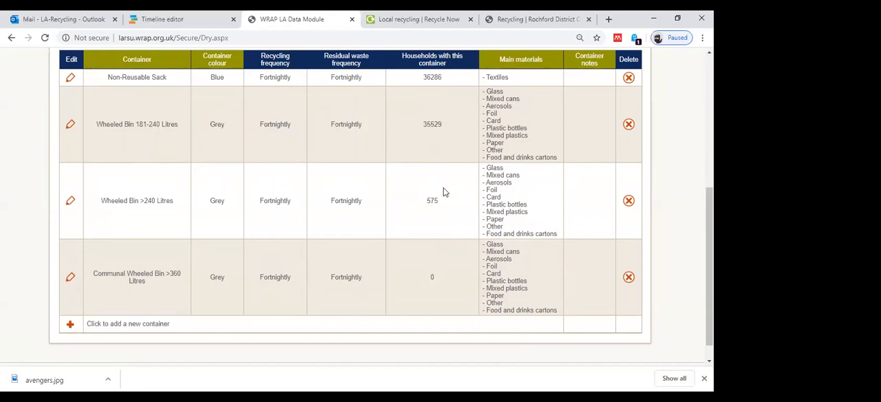
scroll(416, 160, "up", 2)
scroll(416, 160, "up", 2)
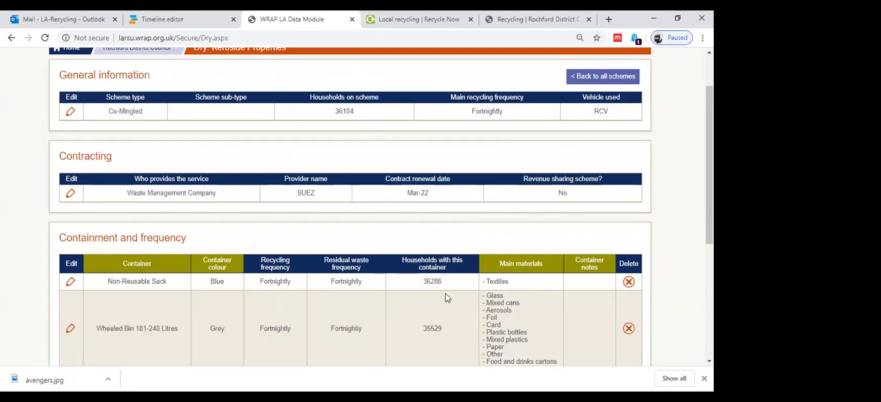
Open the All properties residual waste scheme from Rochford District Council's overview and save its general information form.
scroll(445, 298, "down", 1)
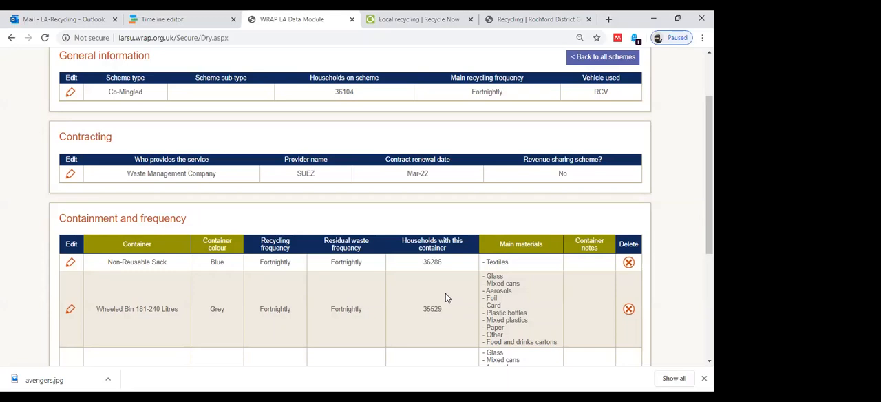
scroll(445, 293, "up", 2)
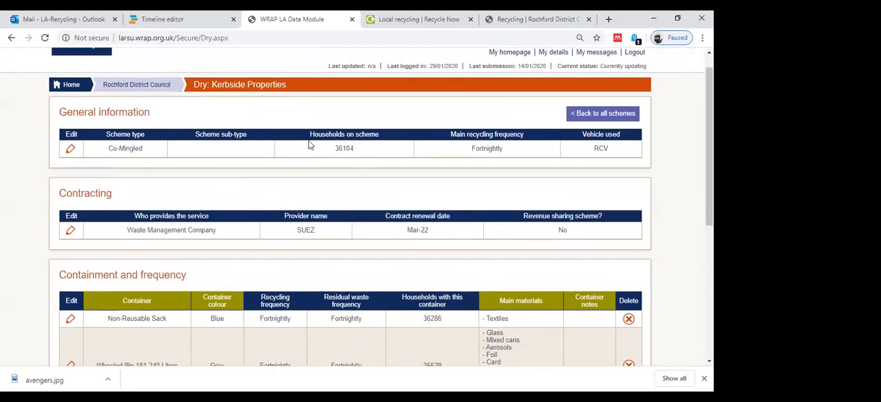
left_click(143, 92)
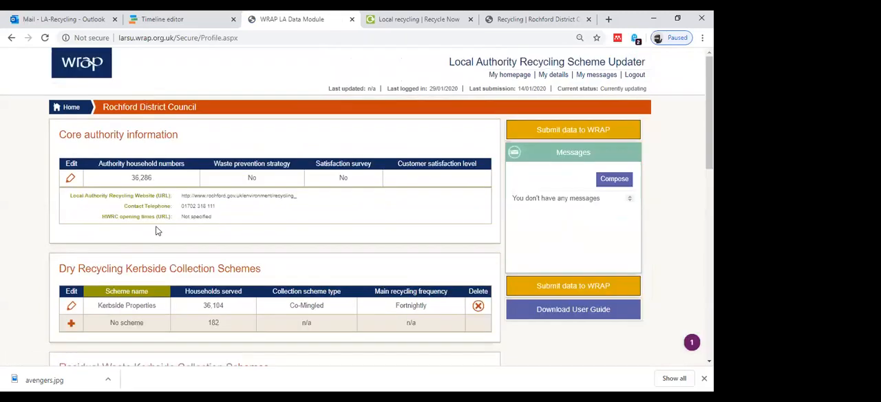
scroll(157, 231, "down", 2)
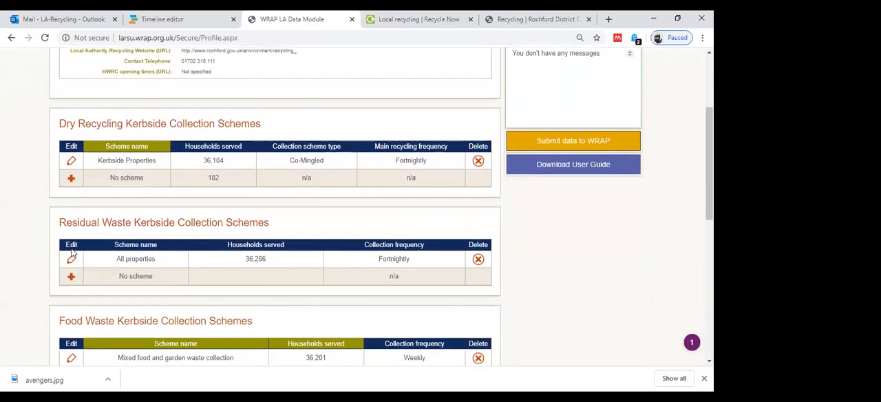
left_click(72, 260)
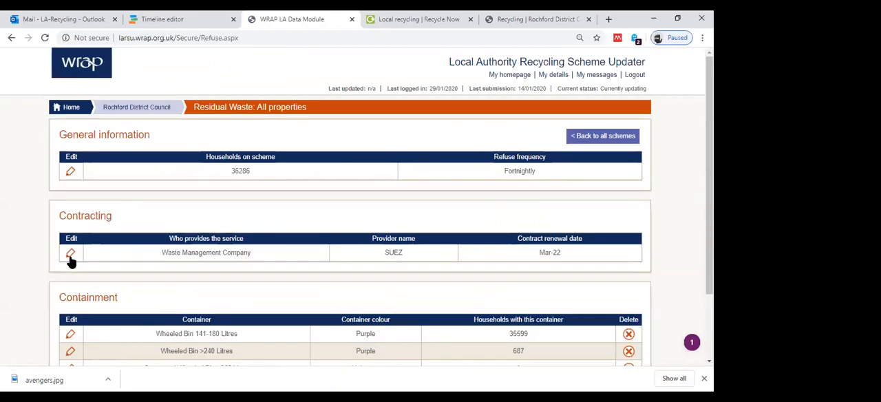
left_click(68, 174)
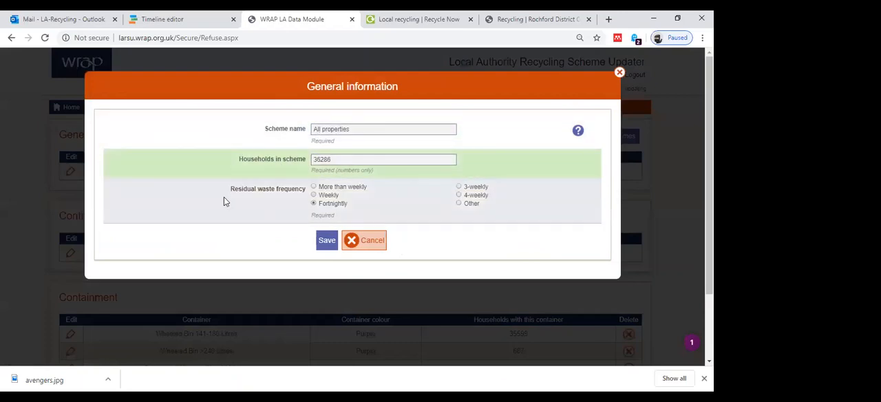
left_click(326, 241)
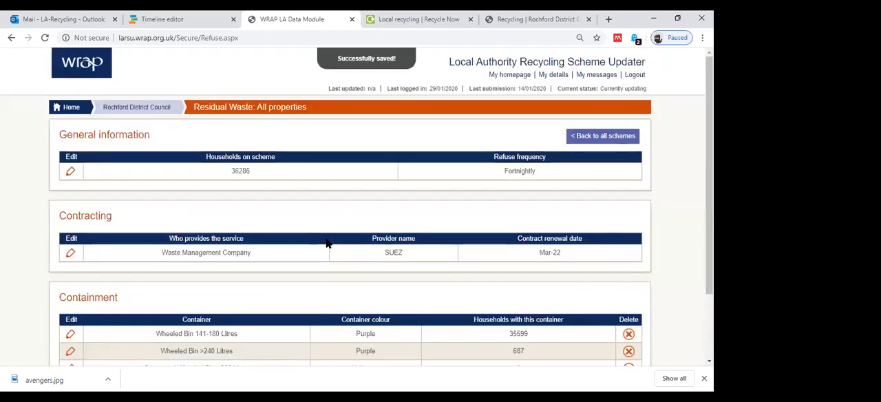
Review the residual waste scheme's contracting details and the 141-180 litre wheeled bin's containment details, closing both forms without saving.
scroll(327, 242, "down", 1)
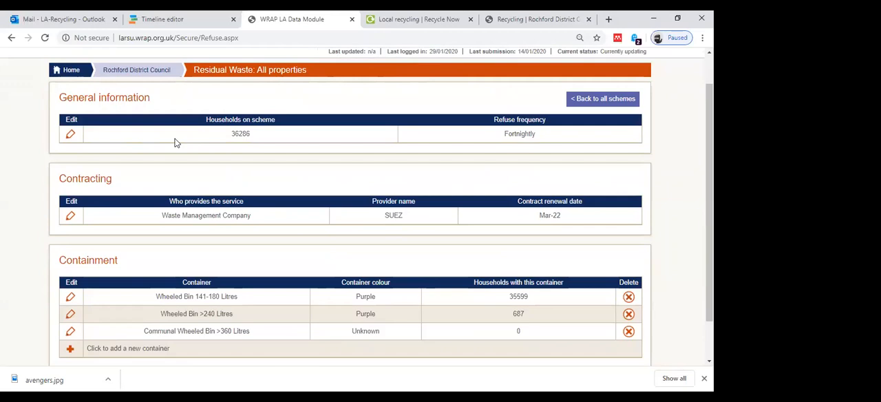
scroll(175, 142, "down", 1)
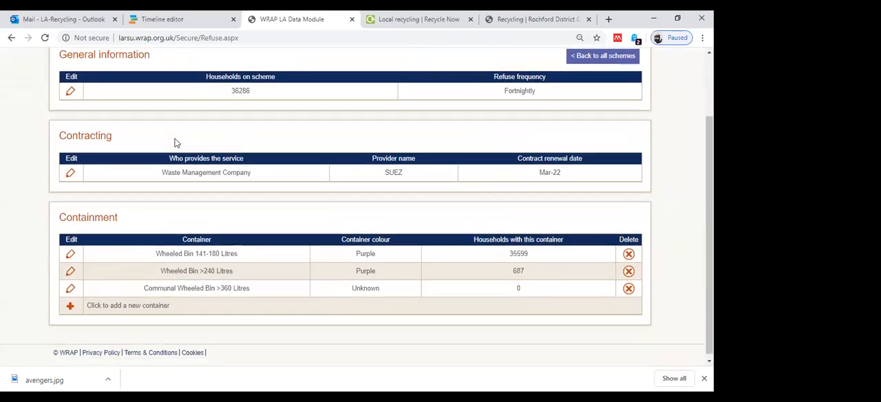
left_click(71, 173)
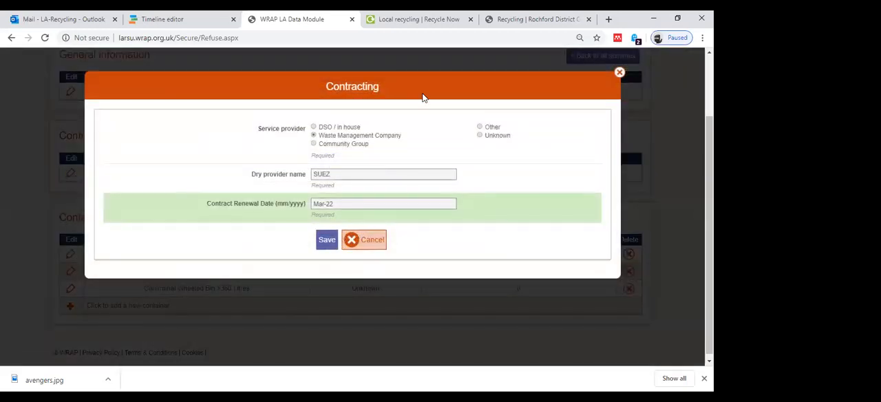
left_click(618, 73)
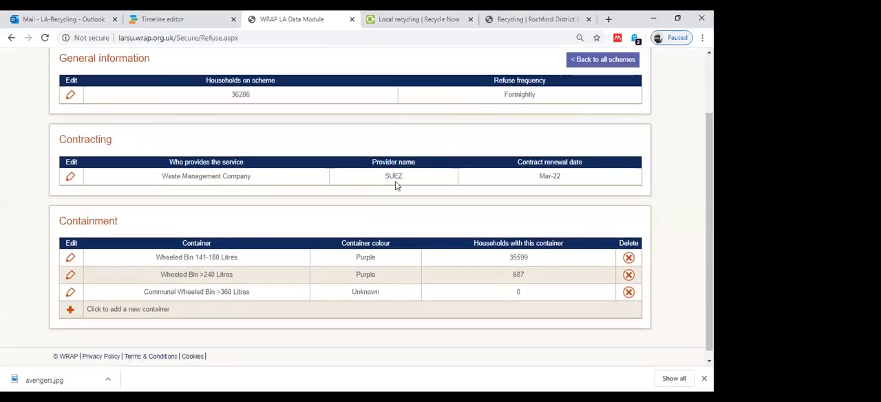
scroll(395, 181, "down", 1)
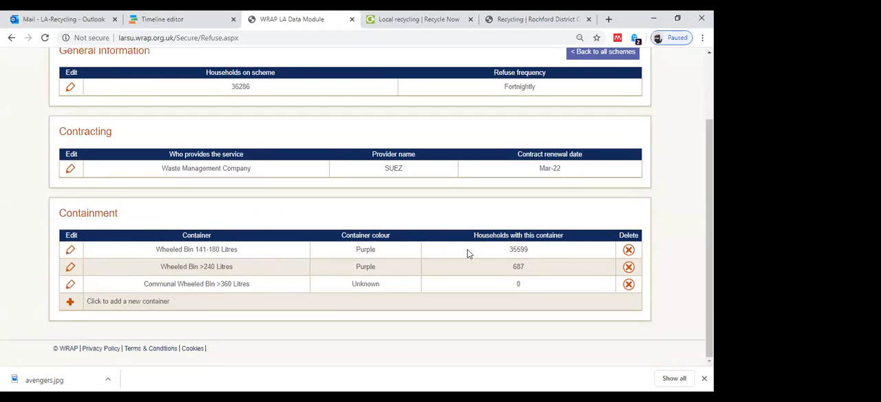
left_click(66, 252)
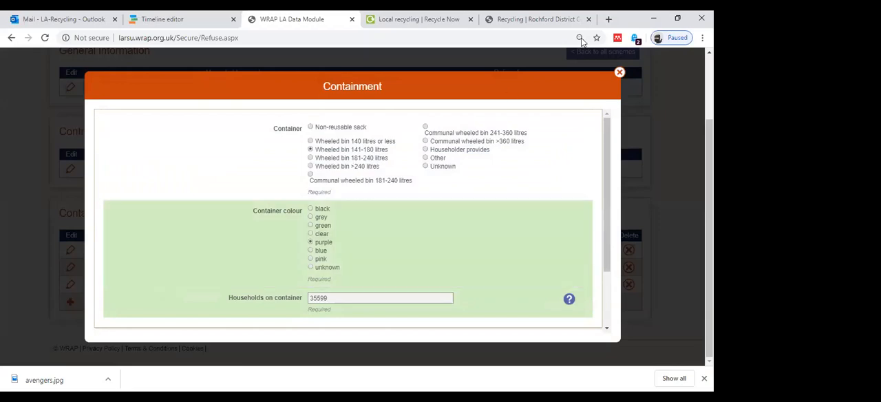
left_click(620, 72)
scroll(275, 172, "up", 1)
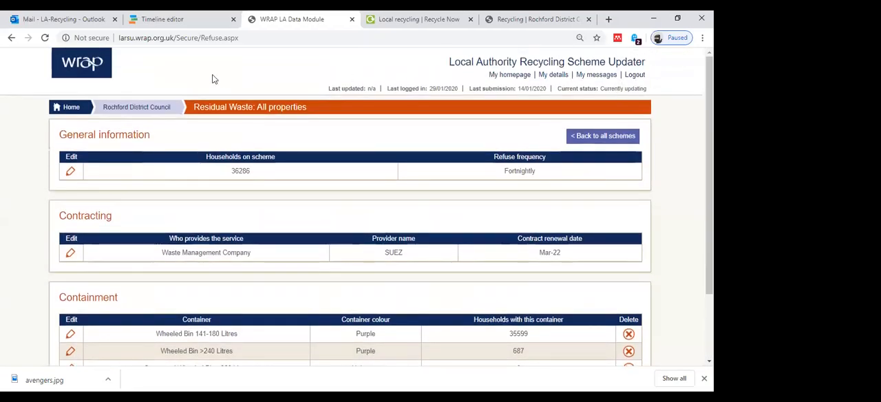
Return to Rochford District Council's overview and open the Mixed food and garden waste collection scheme.
left_click(155, 108)
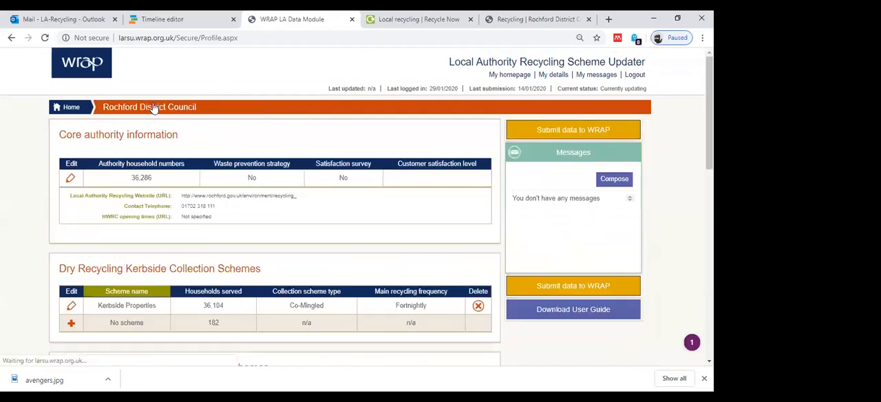
scroll(154, 108, "down", 3)
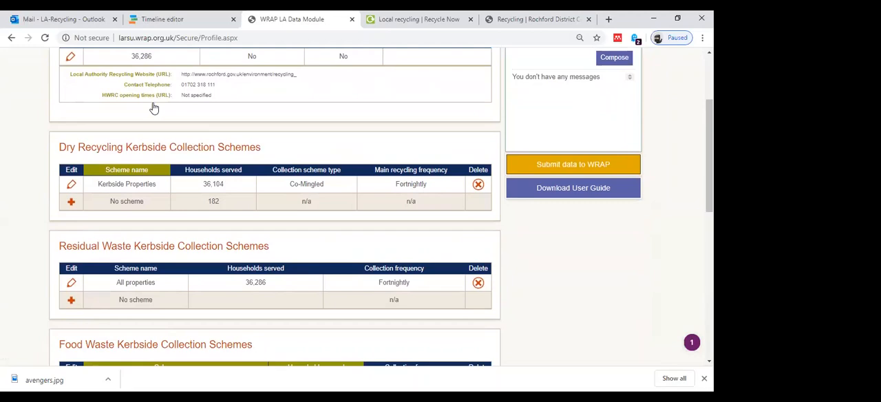
scroll(154, 108, "down", 3)
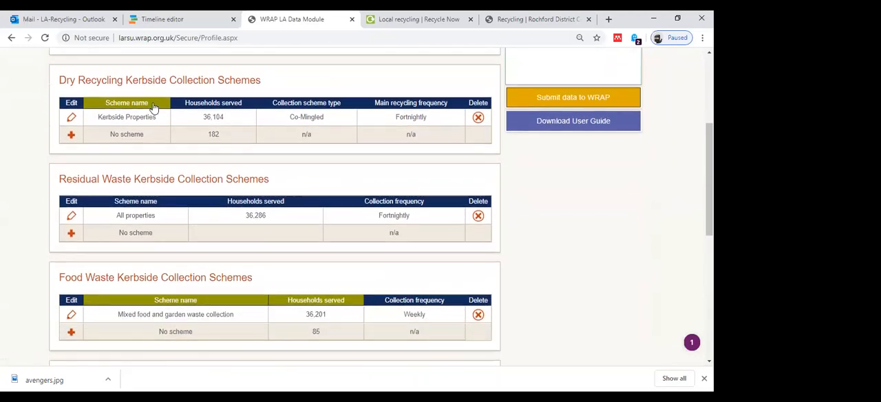
scroll(154, 109, "down", 1)
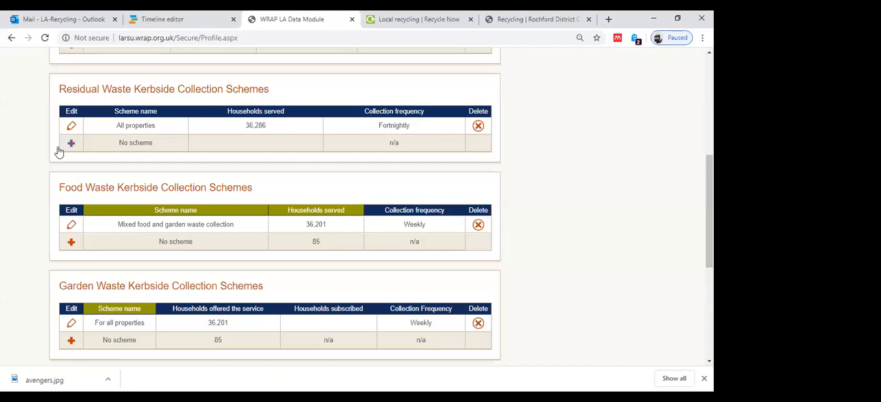
left_click(72, 227)
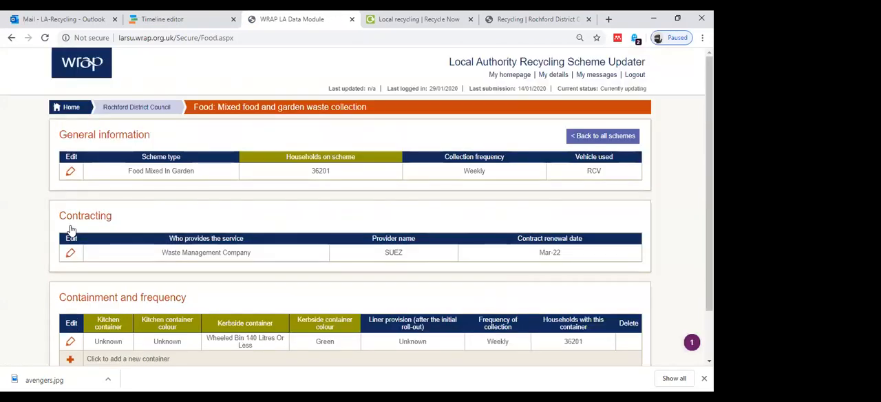
Review the food waste scheme's type, households, collection frequency, vehicle and notes in its general information, and close the form without saving.
left_click(71, 171)
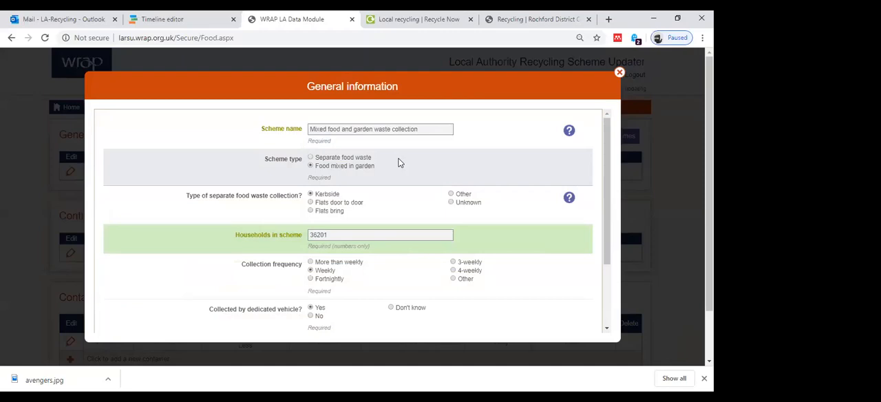
scroll(399, 163, "down", 1)
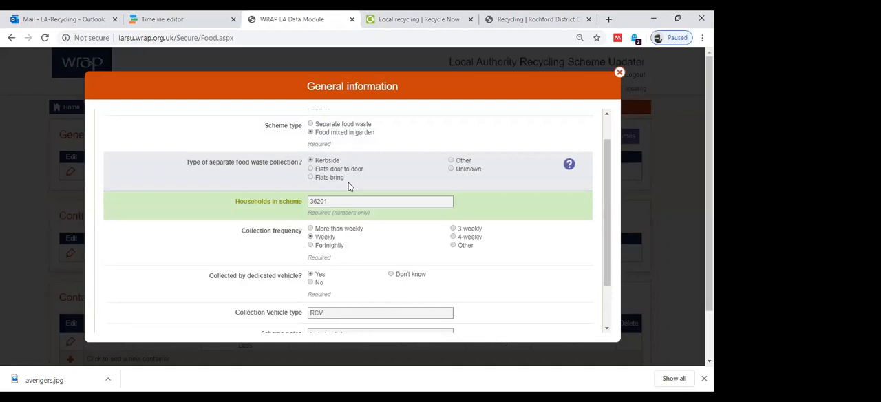
scroll(348, 185, "down", 1)
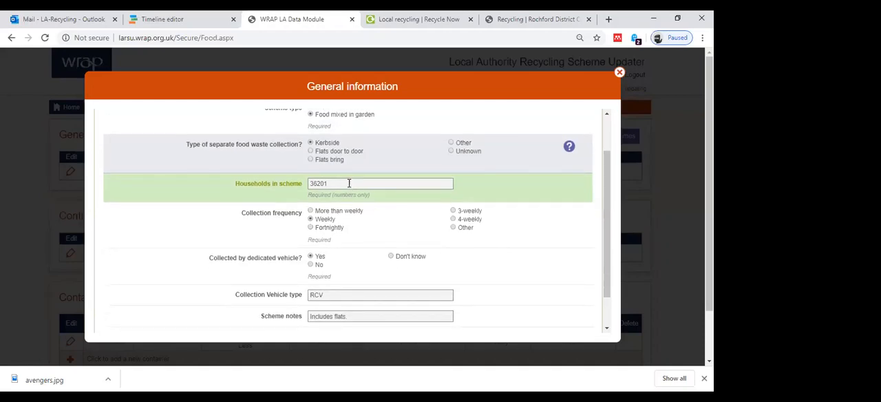
scroll(348, 182, "down", 2)
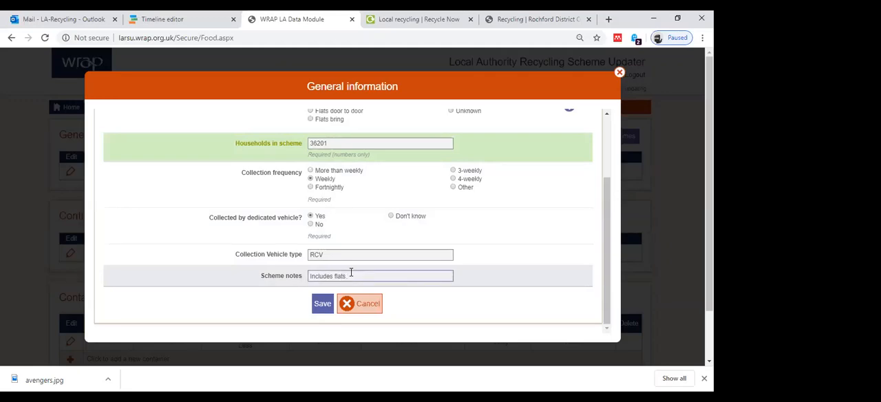
left_click(619, 74)
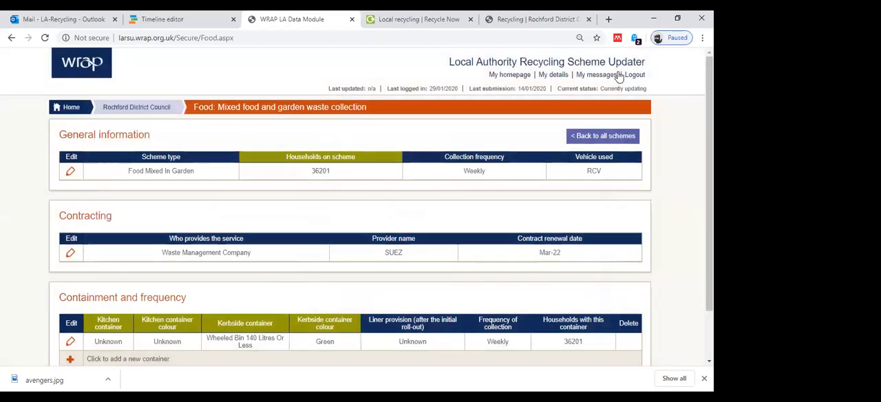
Select Unknown as the food waste scheme's kitchen container provided, and check the container colours, kerbside container and liner provision.
scroll(335, 204, "down", 1)
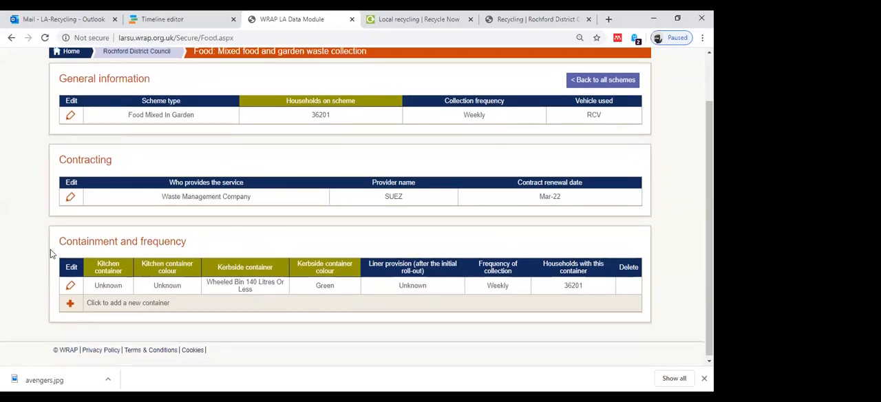
left_click(72, 285)
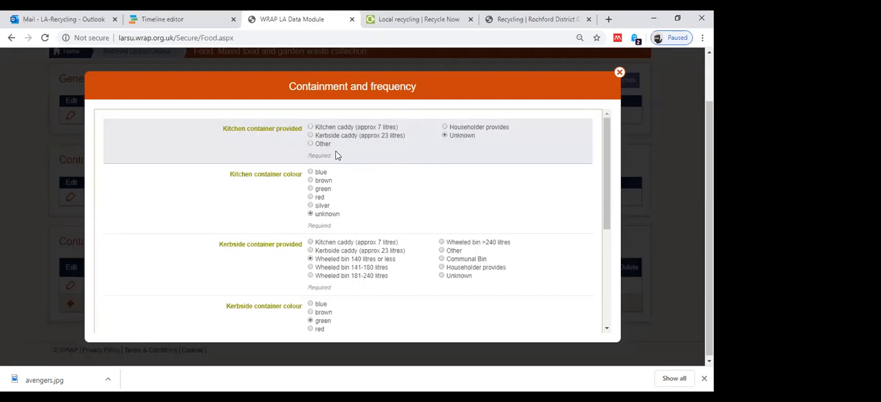
left_click(446, 135)
scroll(393, 190, "down", 1)
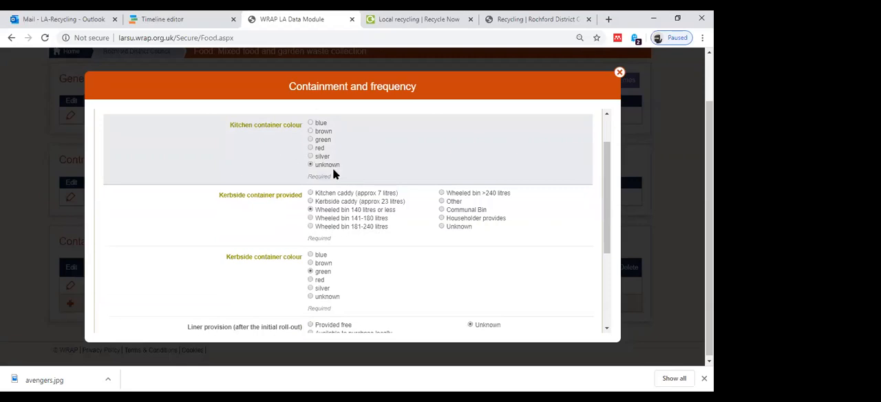
scroll(332, 172, "down", 1)
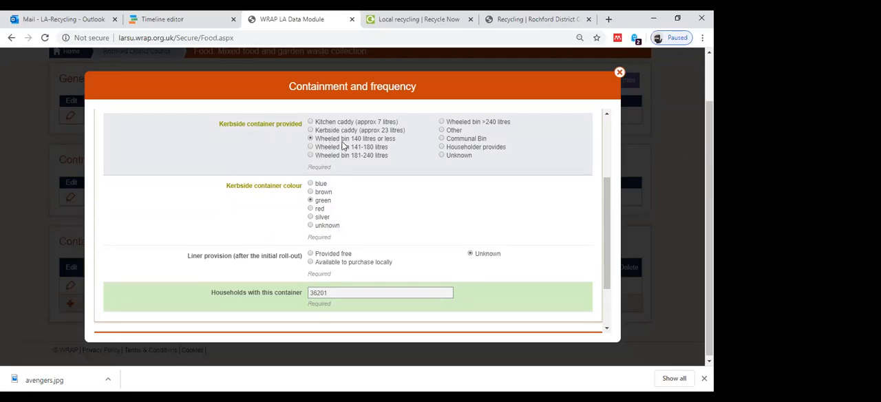
scroll(342, 145, "down", 1)
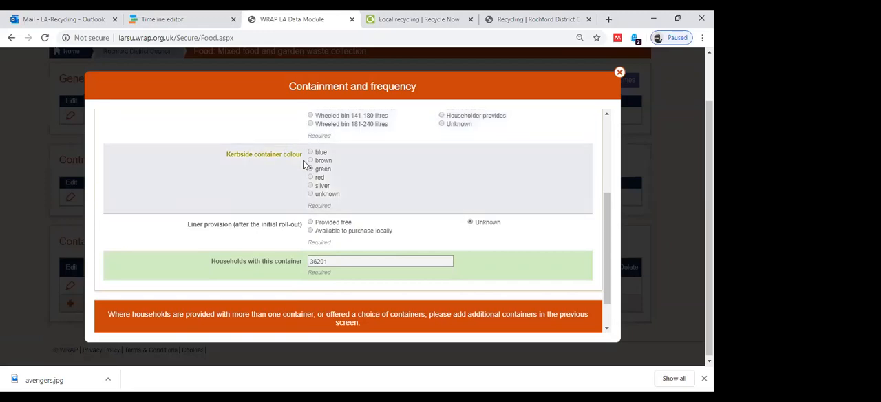
scroll(260, 213, "down", 1)
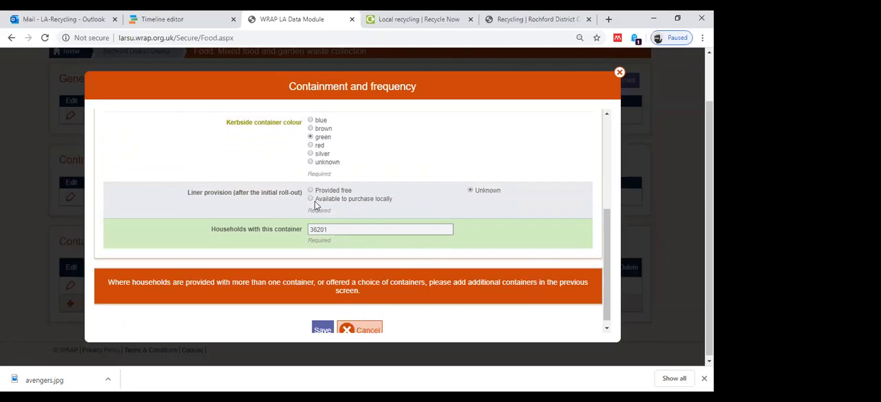
scroll(315, 201, "down", 1)
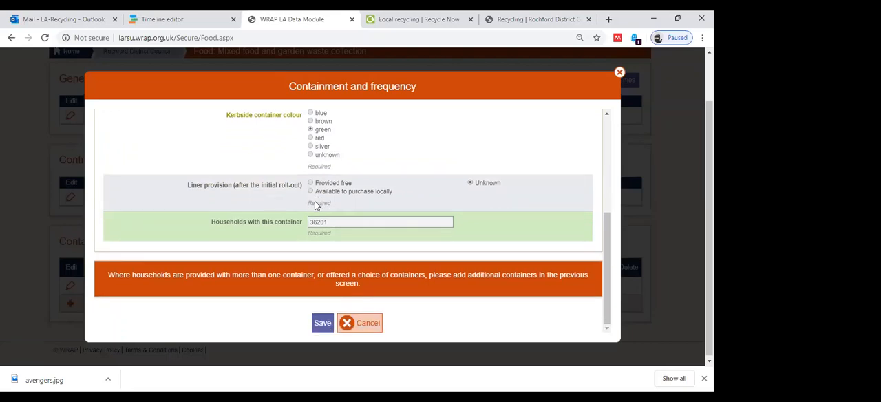
Check the households with this container, save the food waste container details and return to Rochford District Council's overview.
left_click(346, 222)
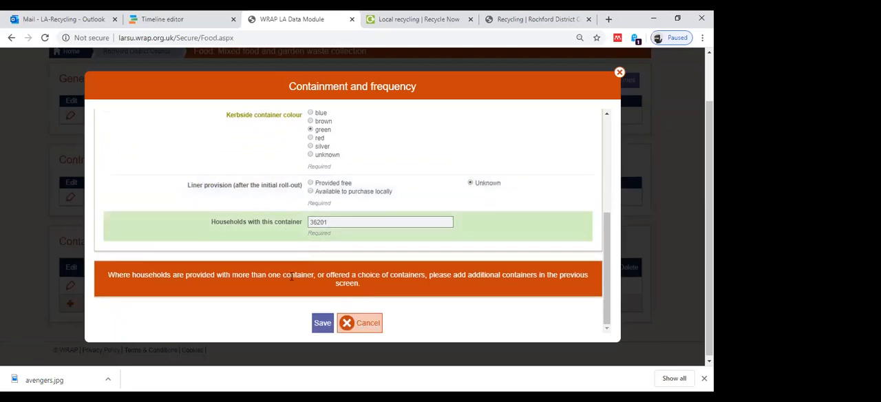
left_click(321, 322)
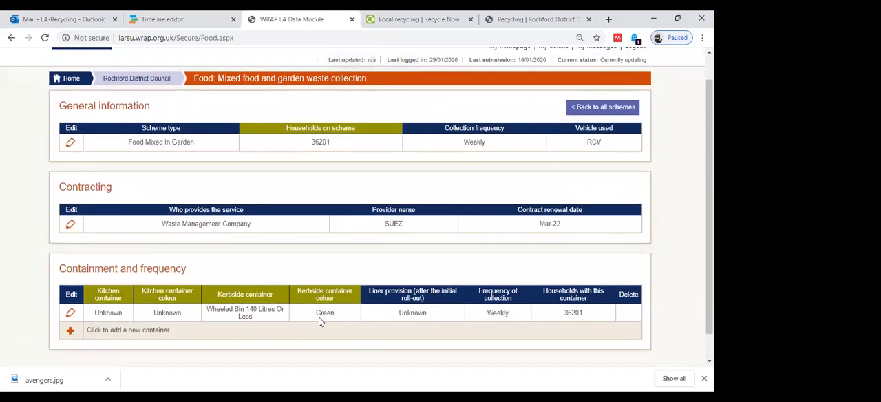
scroll(320, 321, "up", 1)
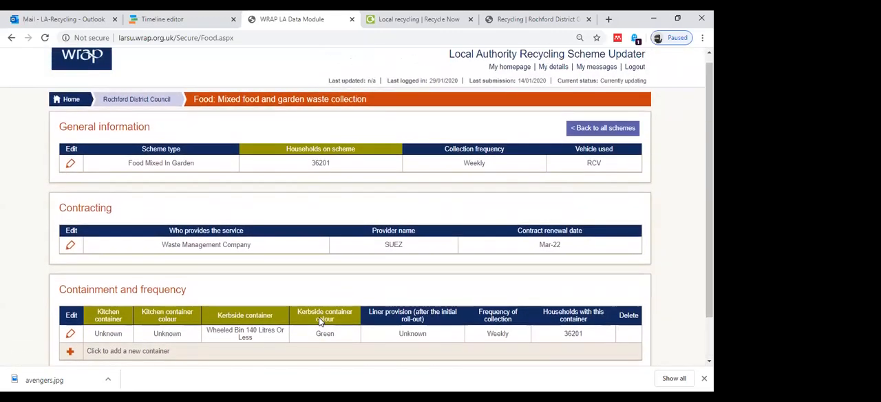
left_click(145, 100)
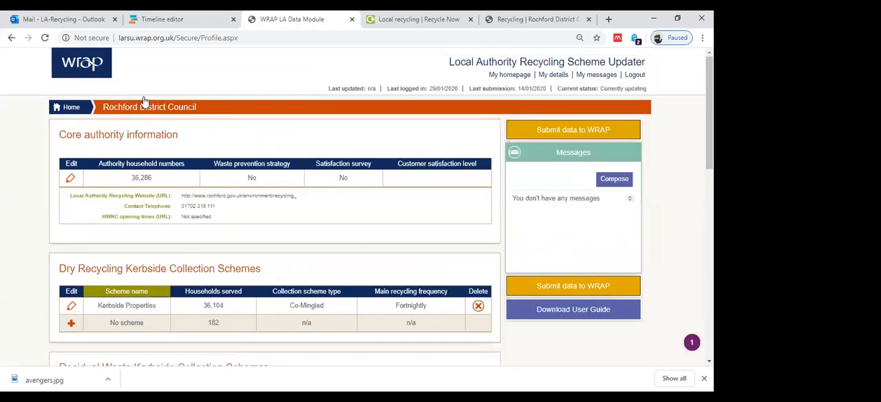
Compare the authority household number with the households served and without a scheme across the dry recycling, residual, food and garden waste schemes.
scroll(207, 314, "down", 3)
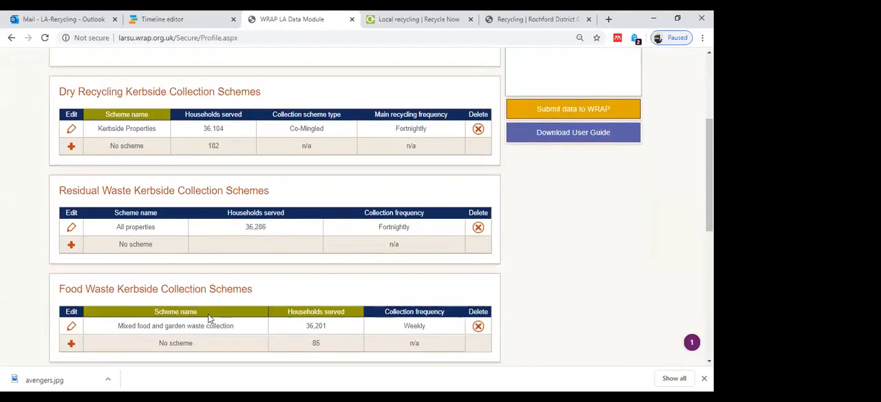
scroll(208, 314, "down", 3)
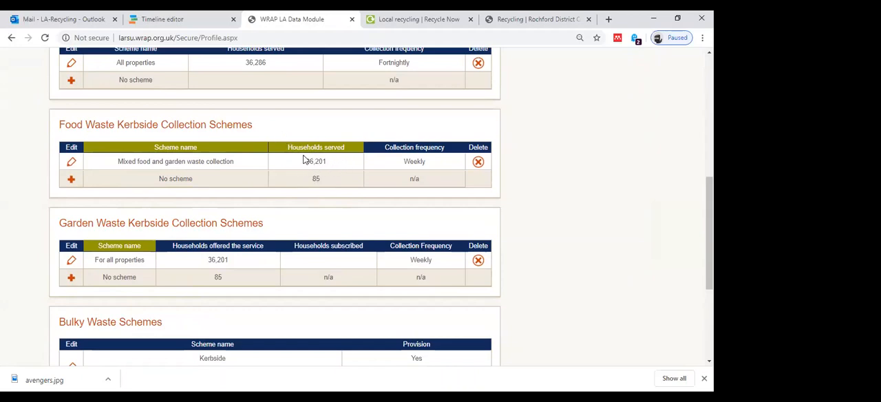
scroll(322, 159, "up", 1)
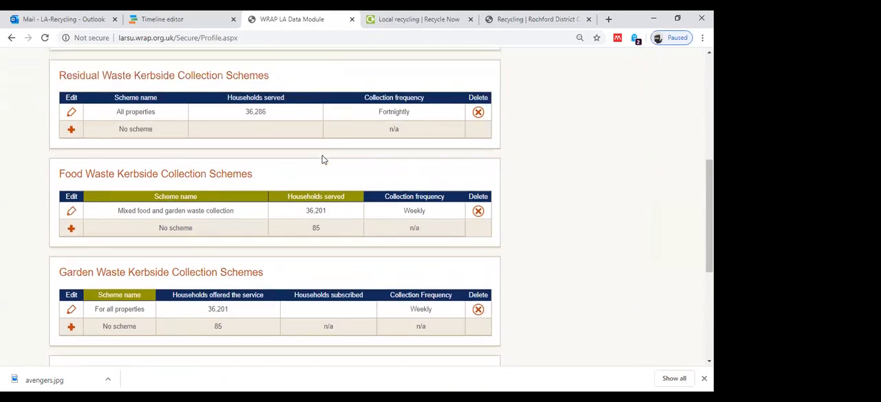
scroll(322, 159, "up", 3)
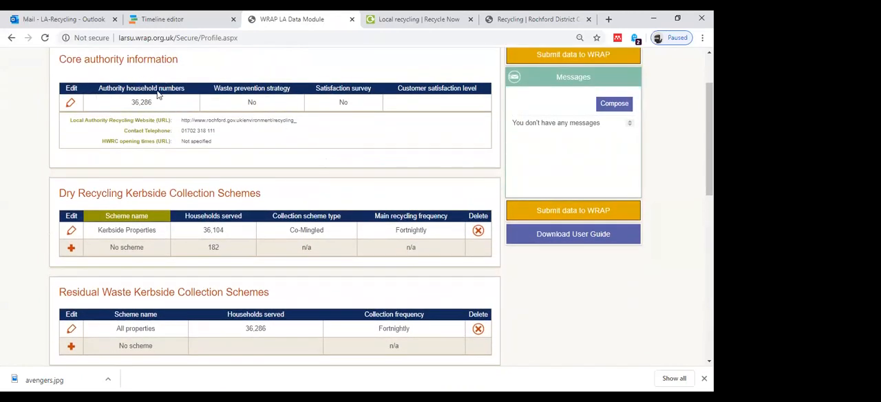
scroll(186, 153, "down", 3)
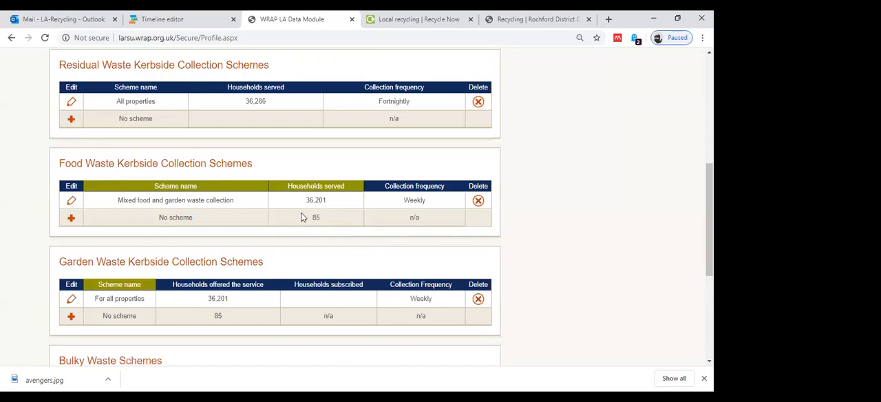
scroll(301, 217, "down", 1)
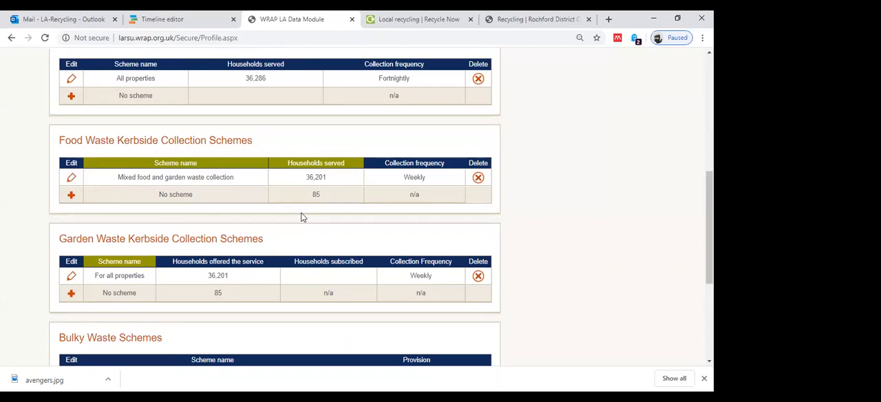
scroll(301, 217, "up", 3)
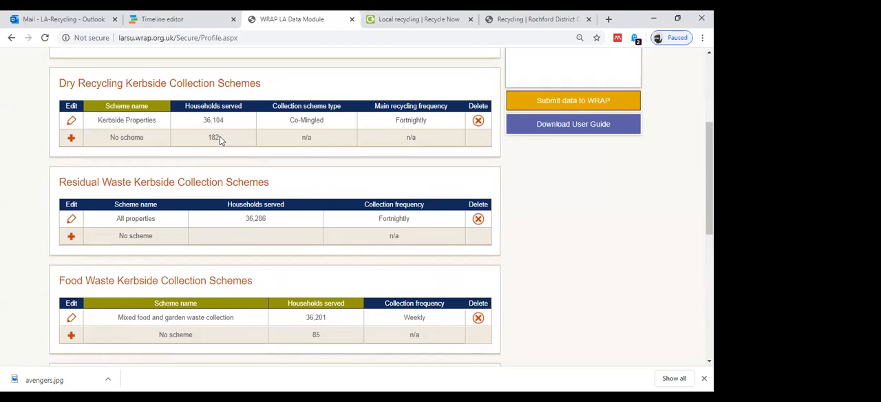
scroll(219, 136, "up", 2)
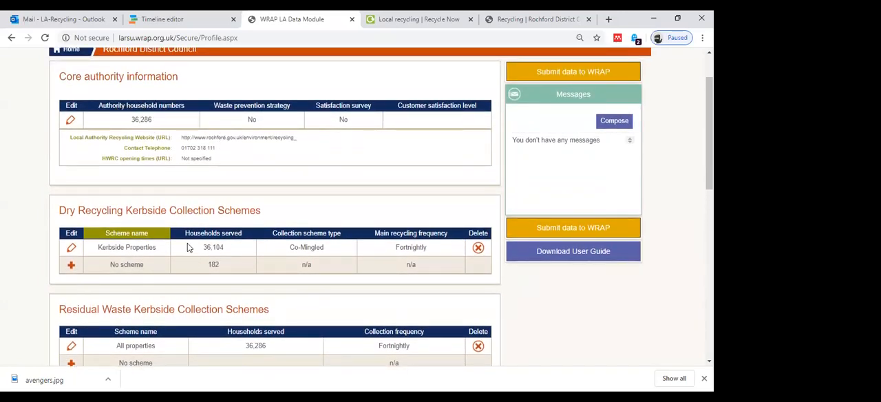
scroll(280, 304, "down", 2)
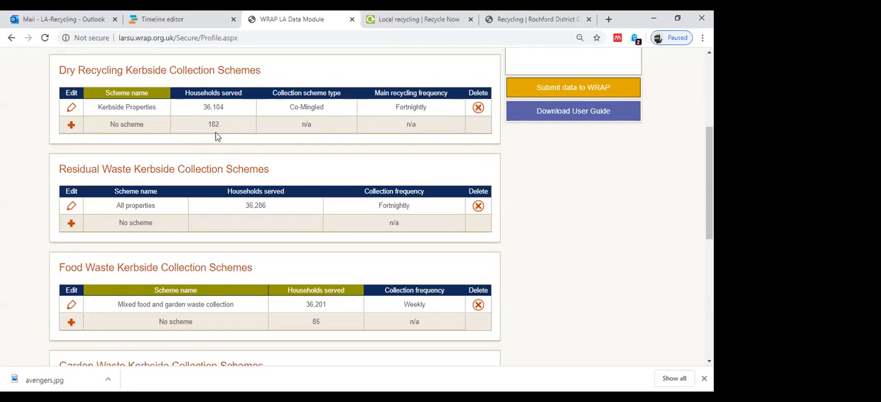
scroll(215, 136, "down", 1)
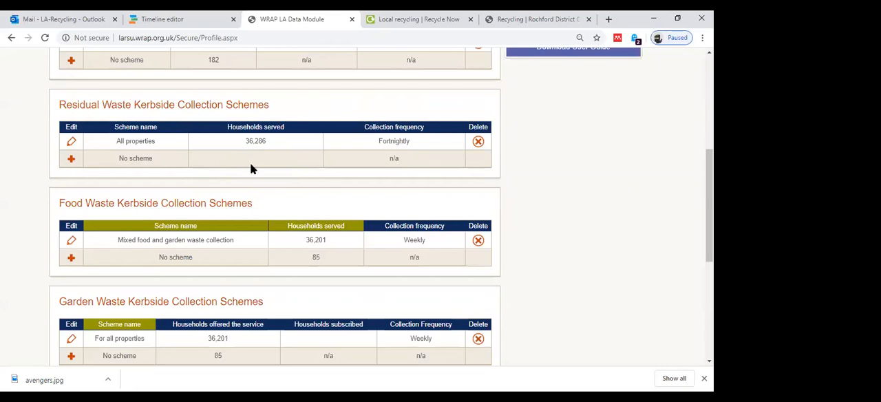
scroll(252, 169, "down", 2)
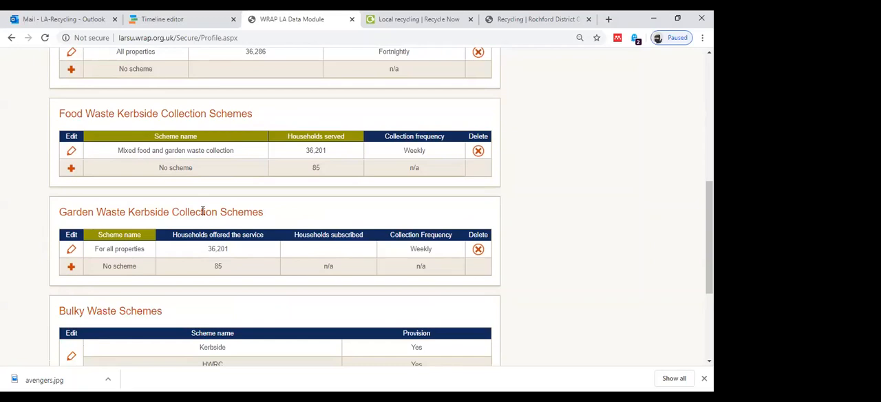
Open the garden waste scheme For all properties and bring up its general information for editing.
scroll(117, 234, "down", 1)
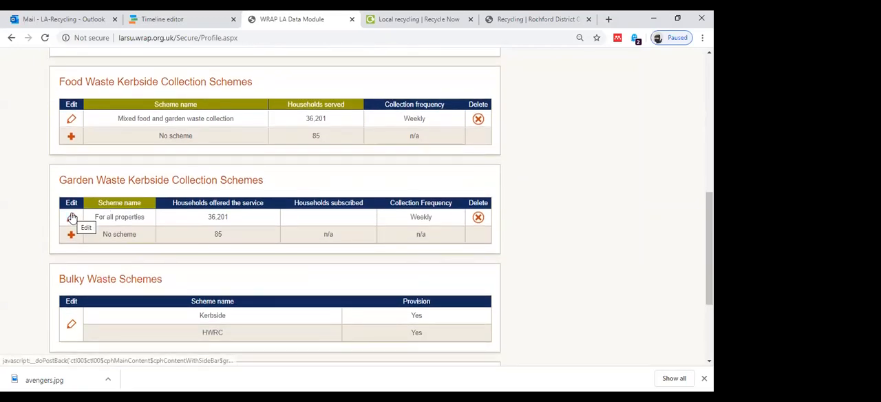
left_click(72, 218)
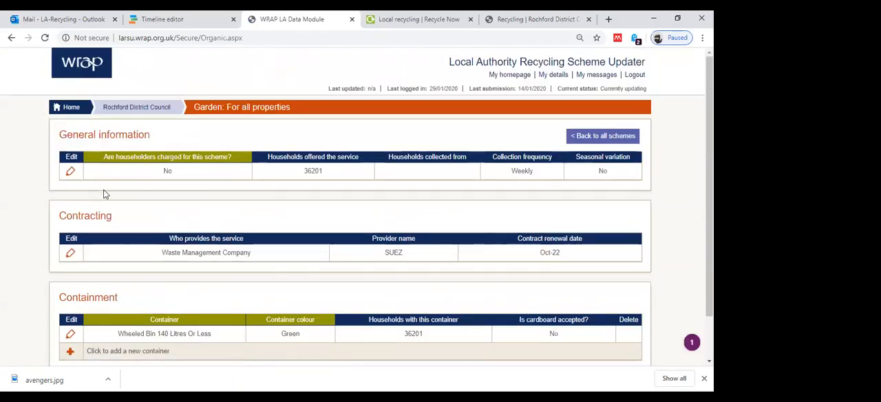
left_click(70, 172)
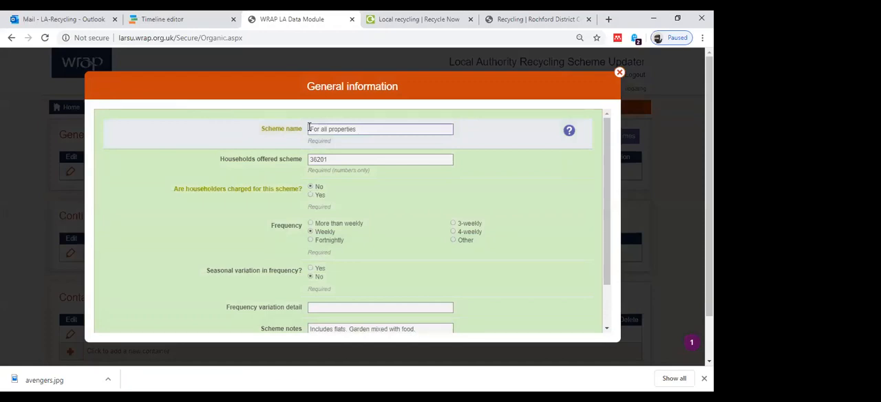
scroll(309, 129, "down", 2)
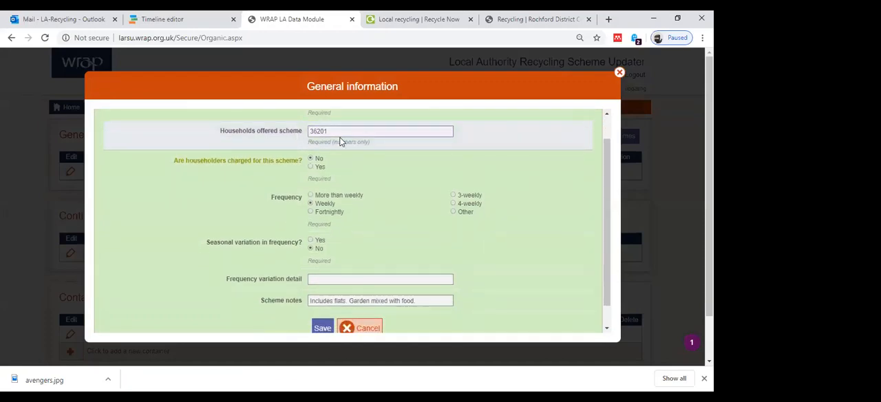
Try marking householders as charged for the garden waste scheme, check the charge, subscriber and frequency fields, and attempt to save.
left_click(309, 167)
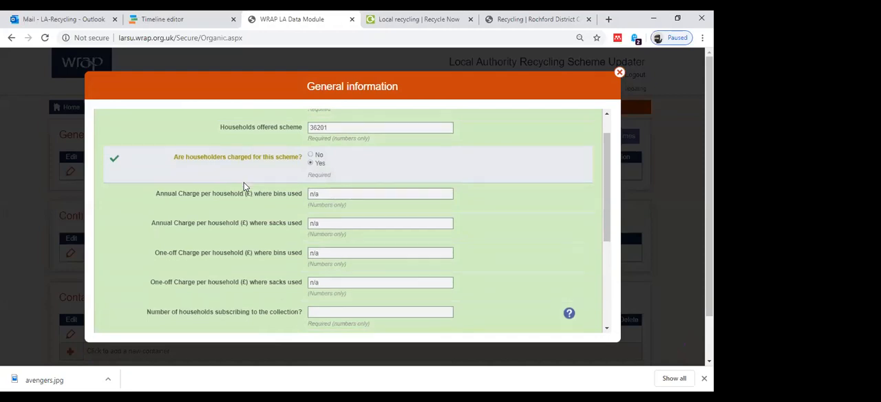
scroll(244, 182, "down", 1)
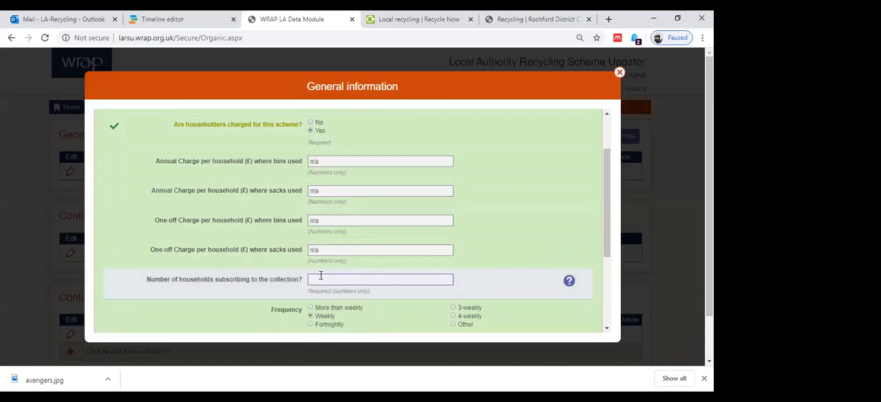
scroll(321, 275, "down", 1)
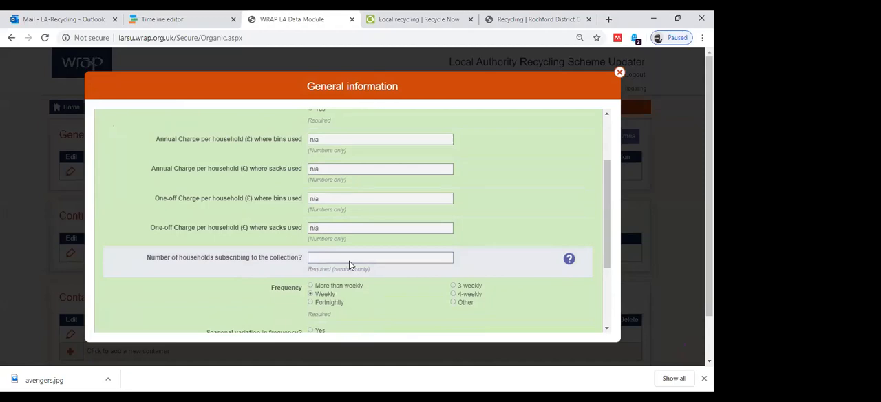
scroll(355, 264, "down", 3)
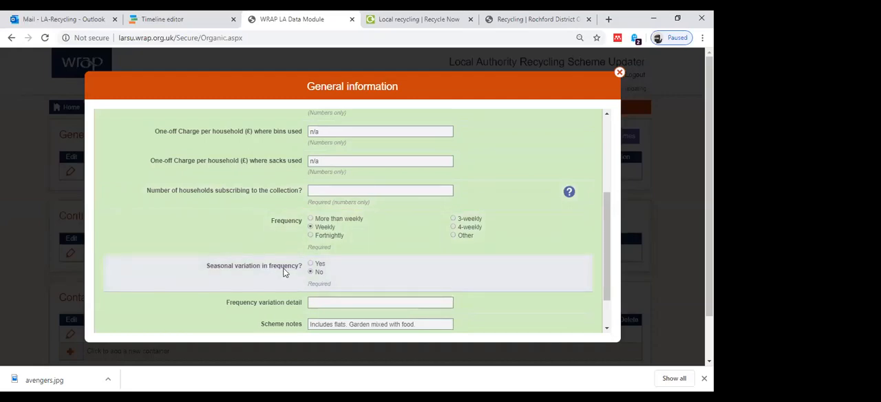
scroll(283, 272, "down", 2)
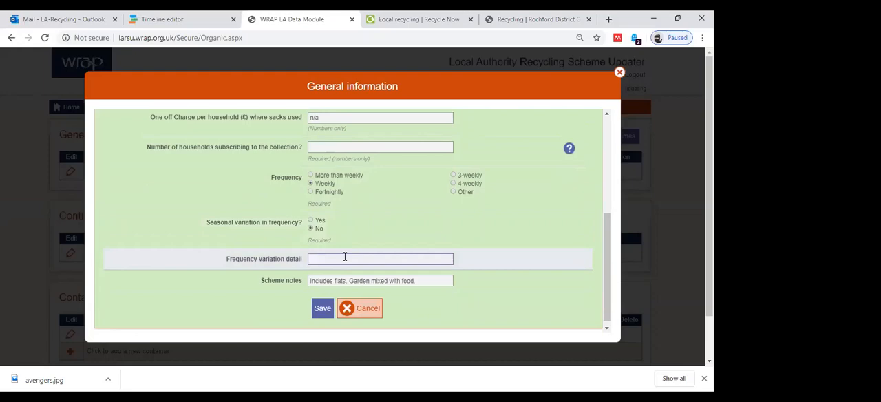
left_click(320, 308)
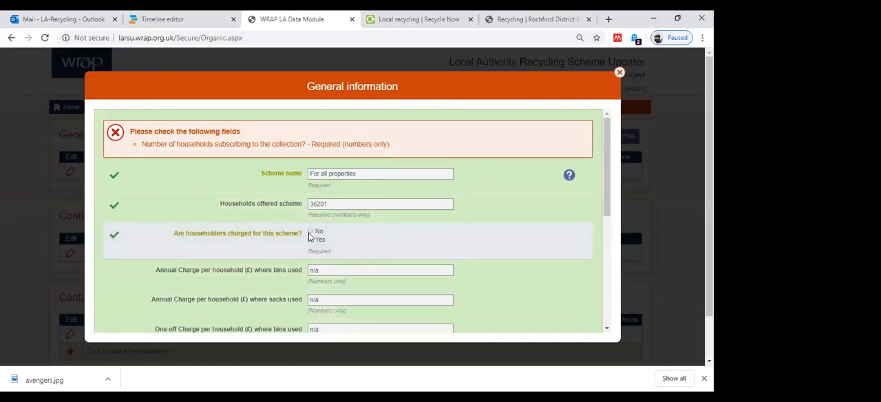
left_click(310, 238)
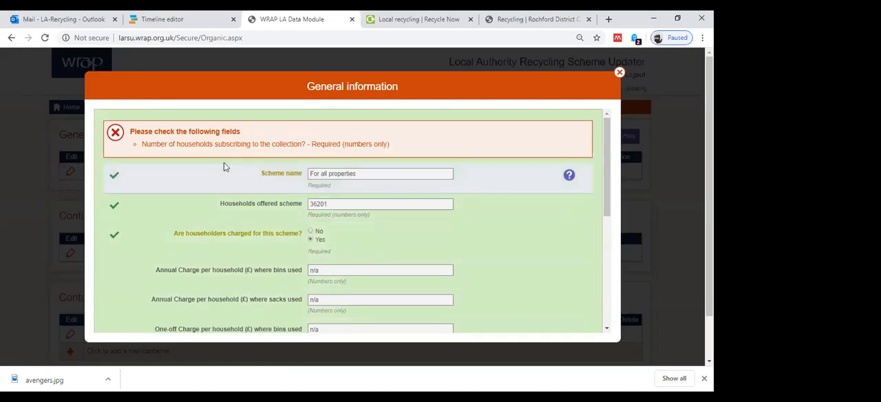
Set the garden waste scheme's householder charge to No, save the general information and return to Rochford District Council's overview.
left_click(310, 231)
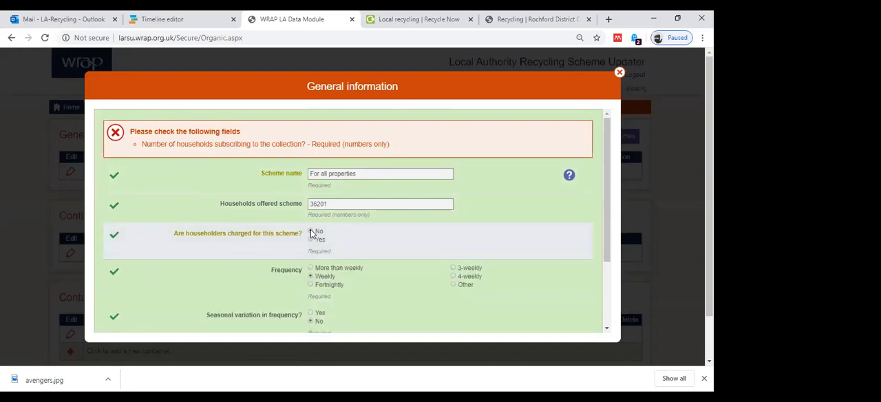
scroll(340, 249, "down", 3)
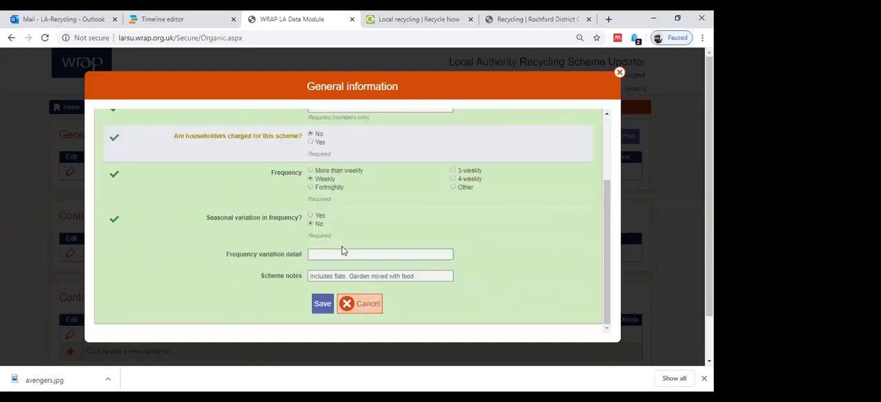
left_click(322, 303)
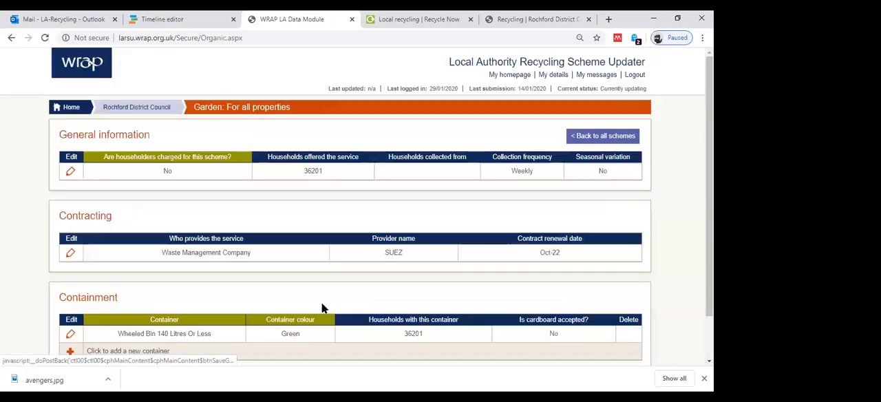
left_click(138, 112)
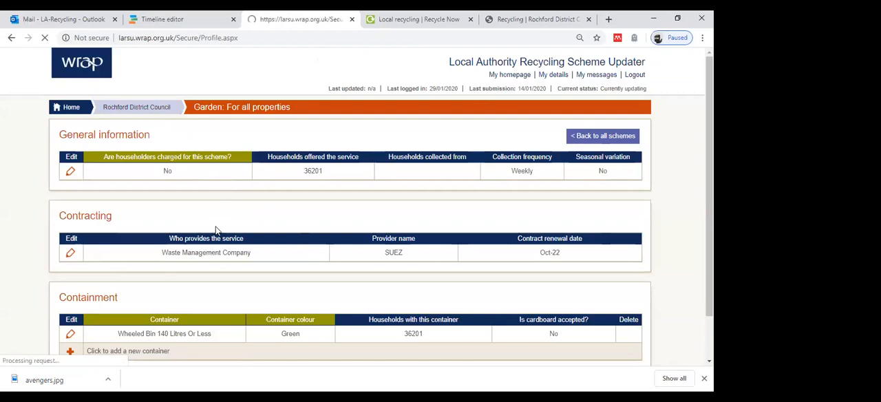
Reopen the garden waste scheme For all properties to check its details, and return to Rochford District Council's overview.
scroll(360, 218, "down", 1)
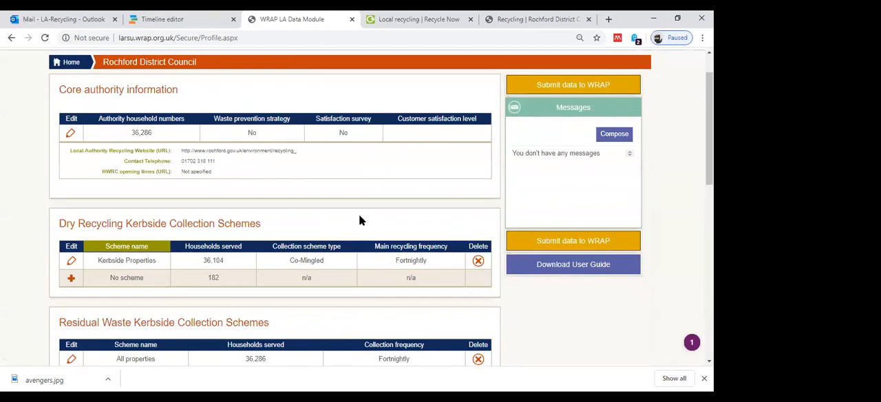
scroll(358, 217, "down", 5)
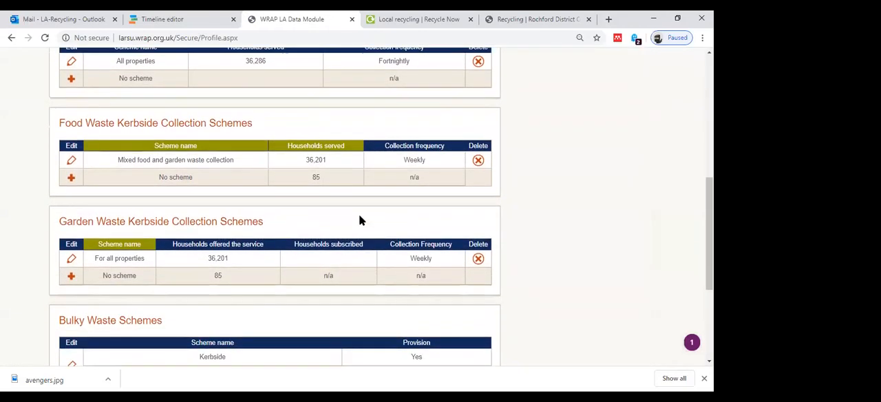
left_click(70, 259)
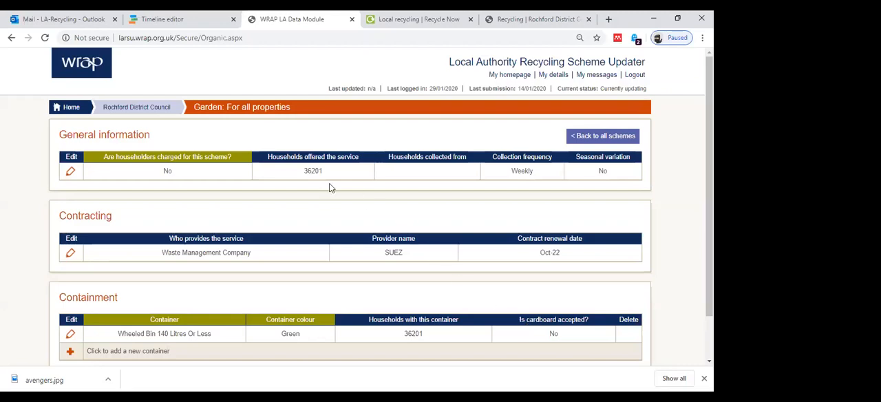
left_click(155, 110)
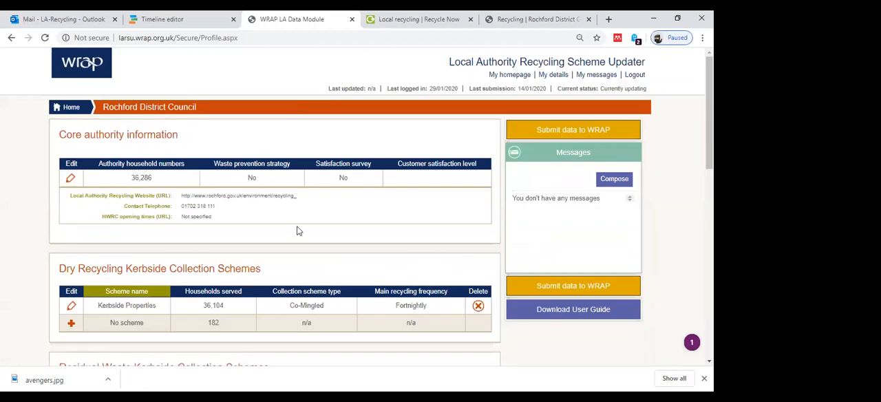
Look through the council's scheme overview down to the provision of bulky waste and commercial waste schemes.
scroll(297, 230, "down", 4)
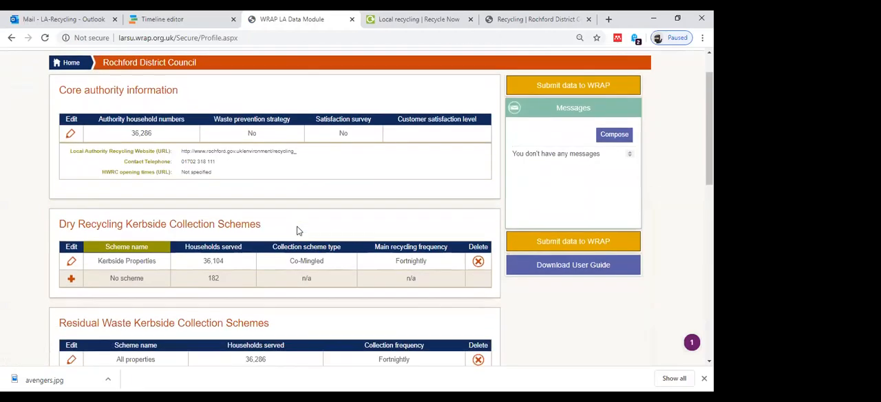
scroll(297, 231, "down", 4)
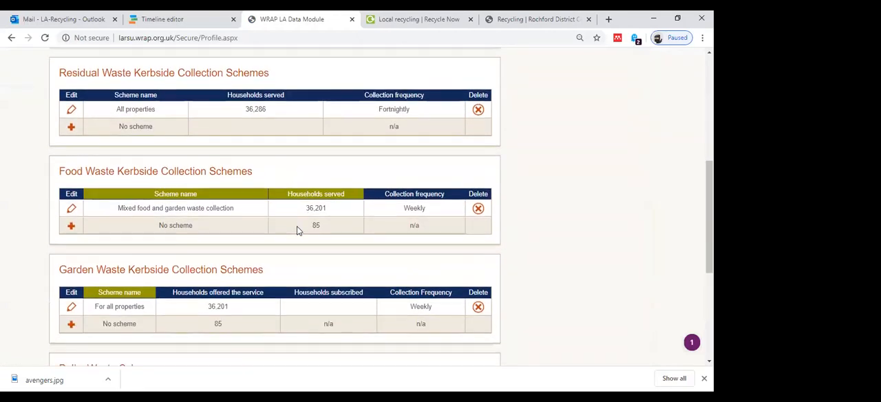
scroll(297, 231, "down", 1)
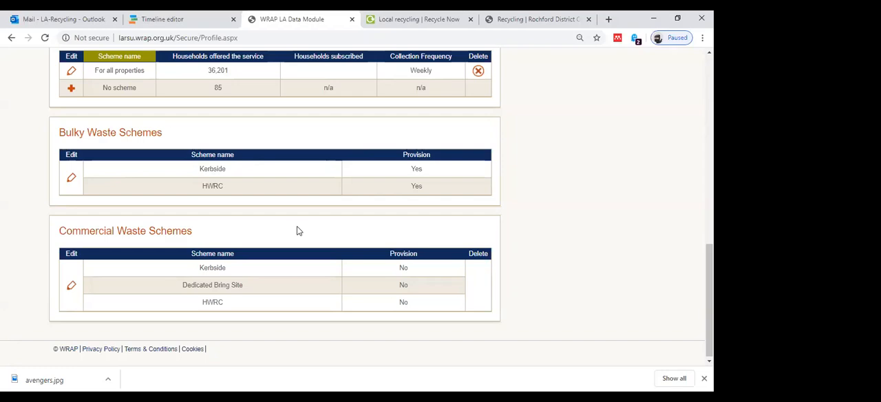
scroll(297, 230, "up", 3)
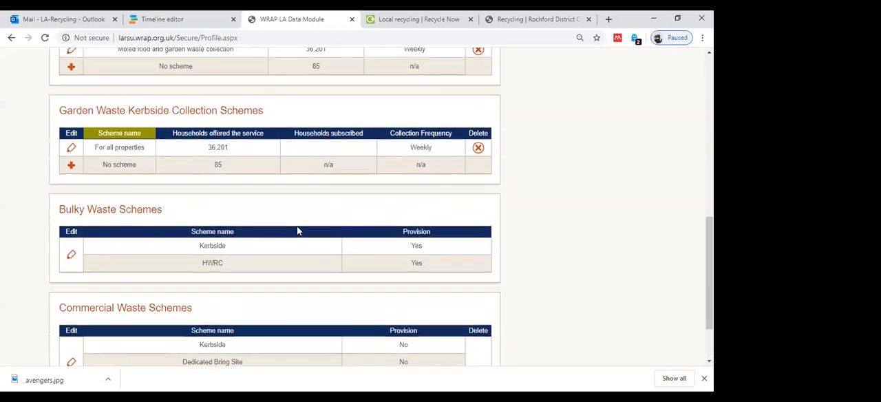